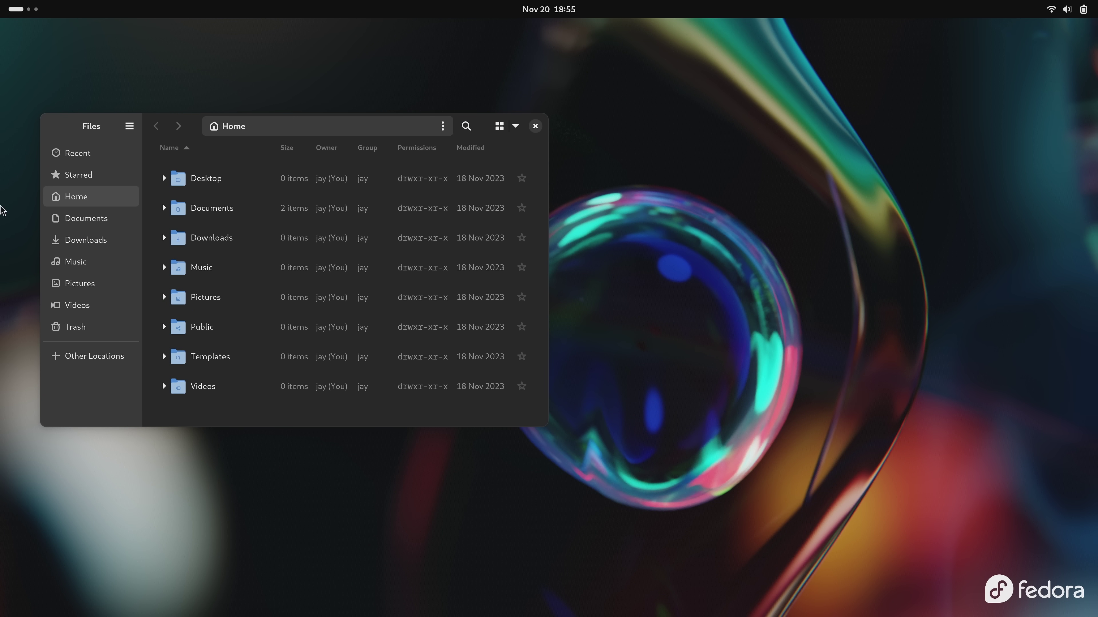
Step: Launch the Tour app from the second page of the app grid
mouse_move(1, 1)
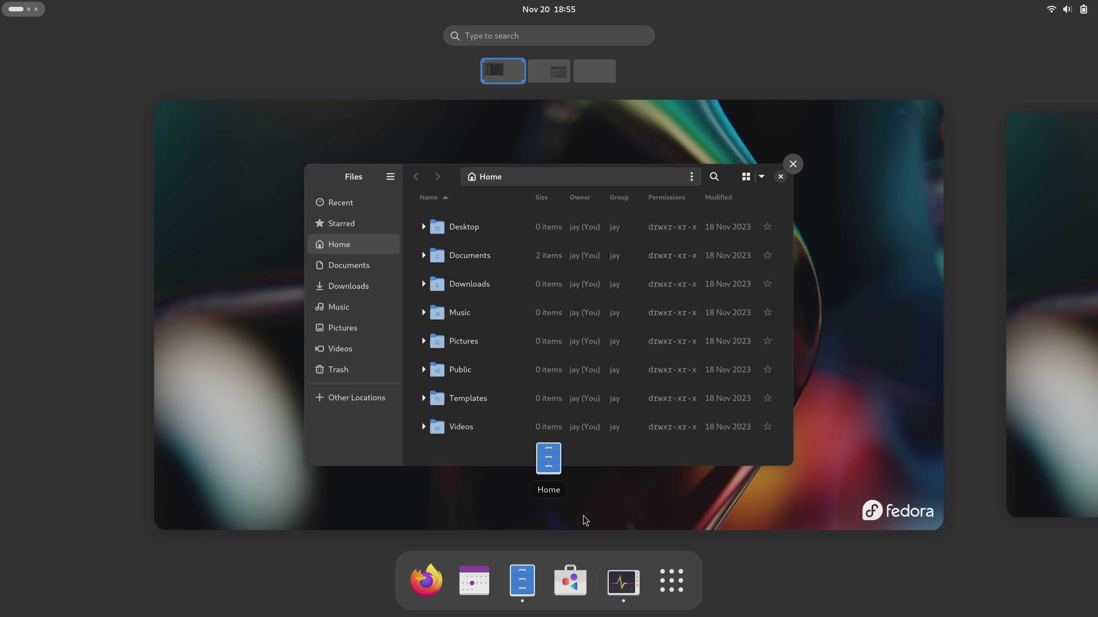
left_click(663, 580)
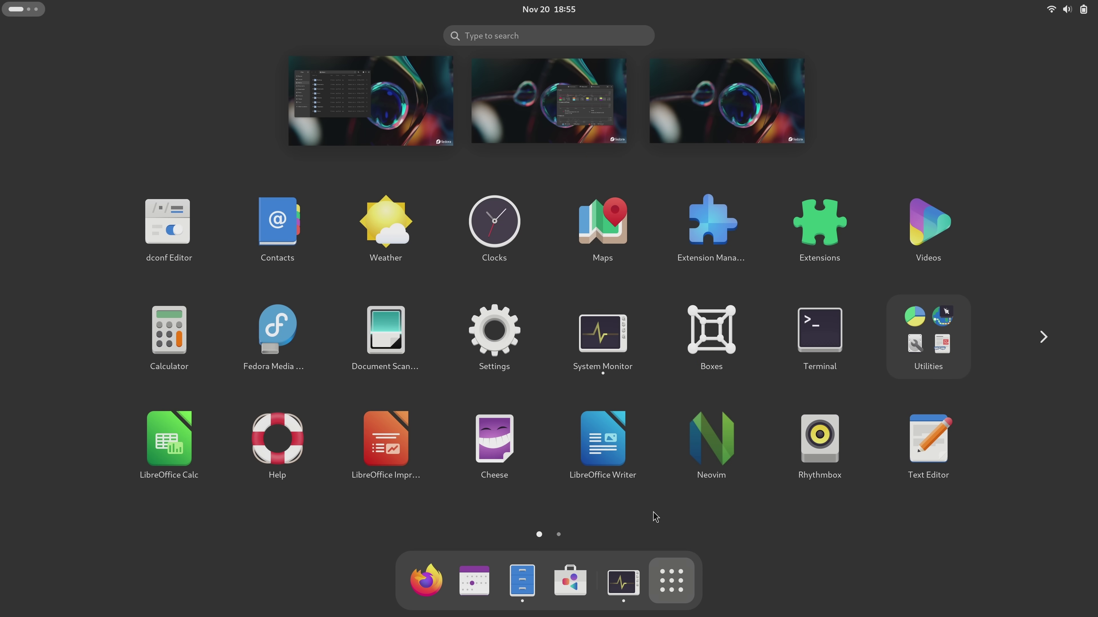
scroll(655, 487, "down", 1)
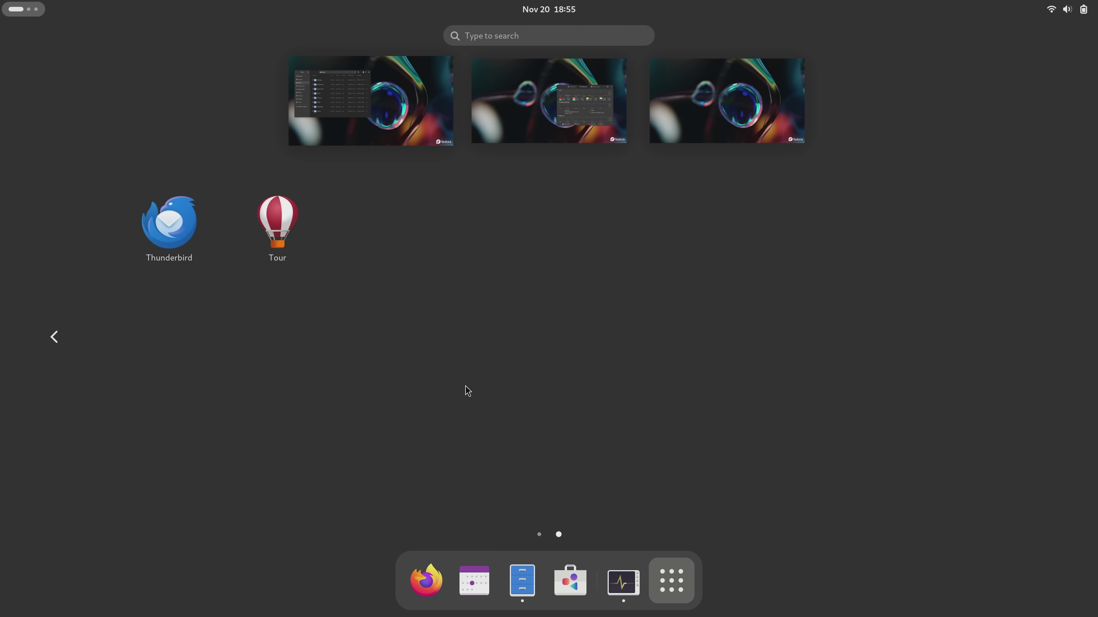
left_click(286, 250)
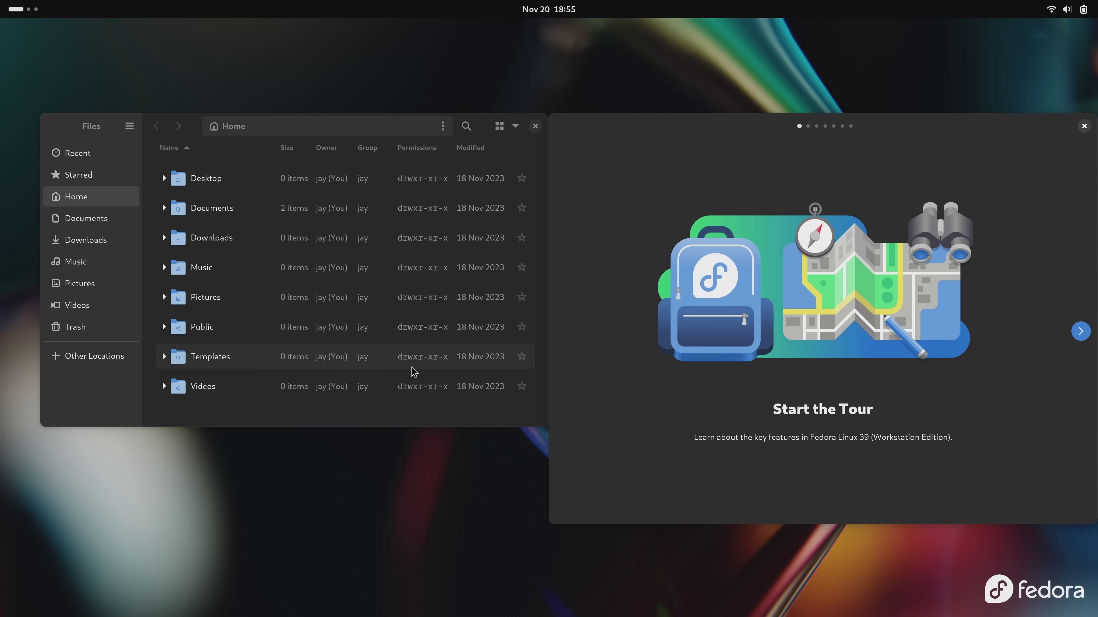
Step: Move the Tour window onto a new workspace and return to it on the desktop
key("super")
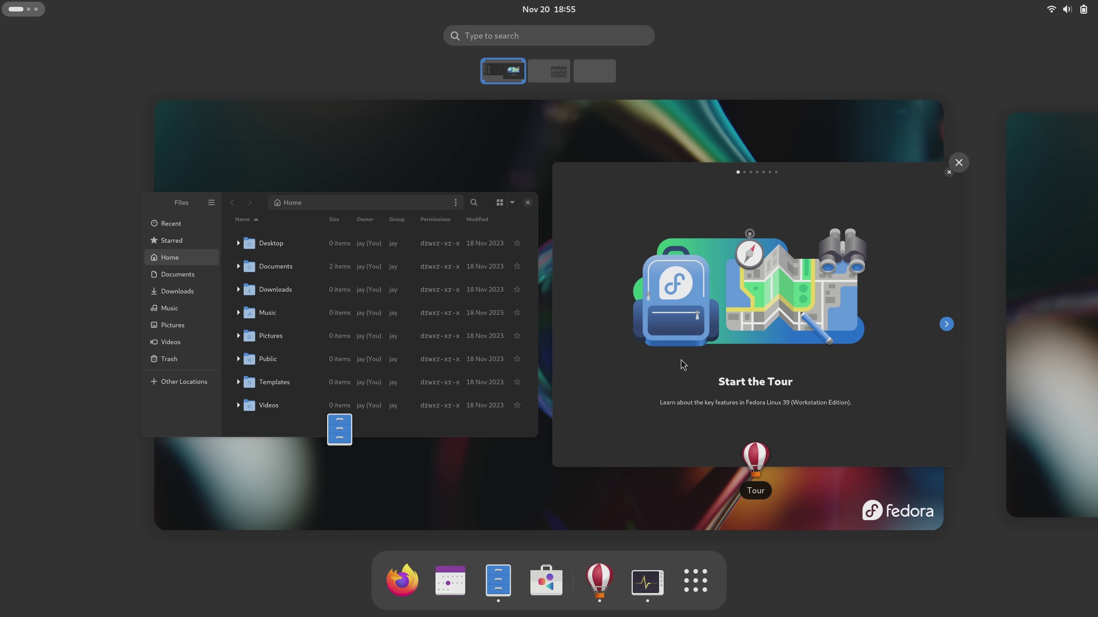
left_click_drag(684, 363, 614, 74)
left_click(611, 70)
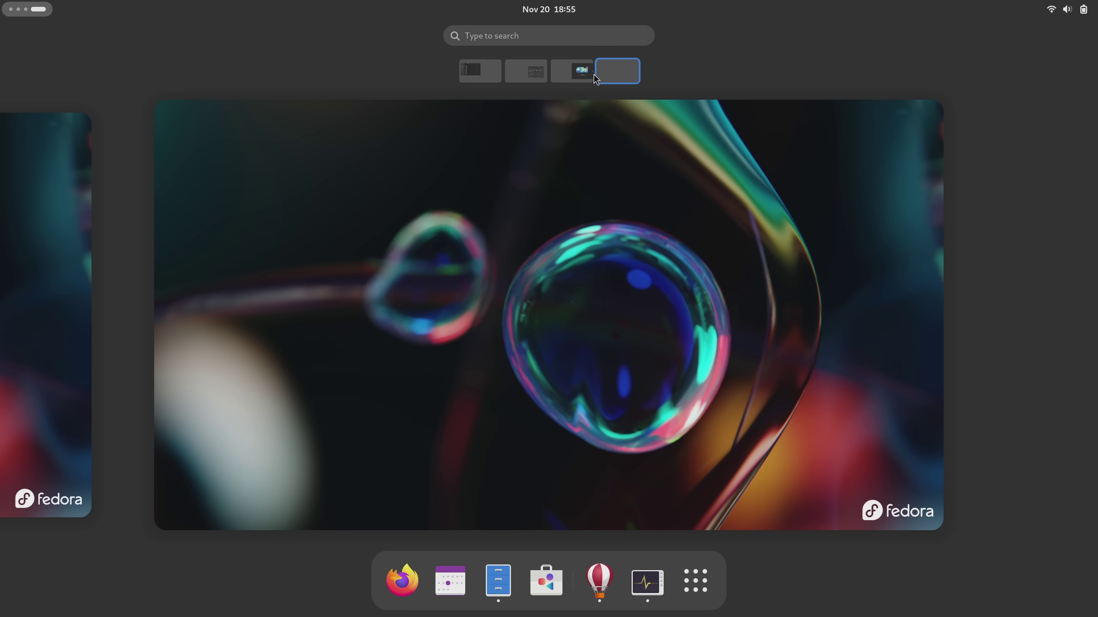
left_click(570, 81)
left_click(546, 269)
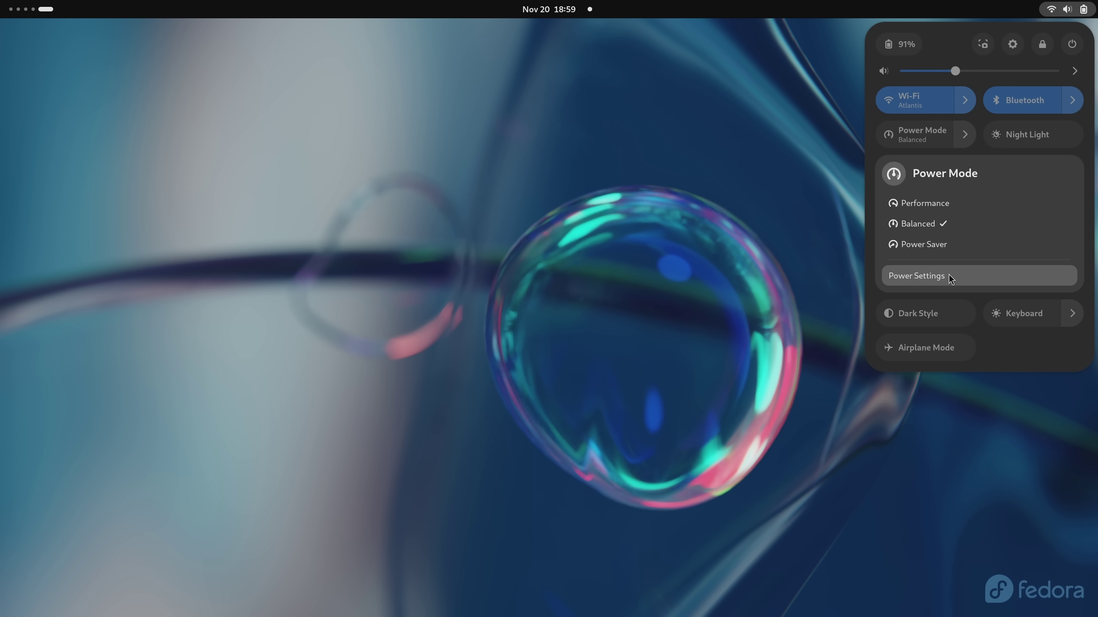
Step: Open Power settings from quick settings, then view About and the Mouse & Touchpad page
left_click(948, 276)
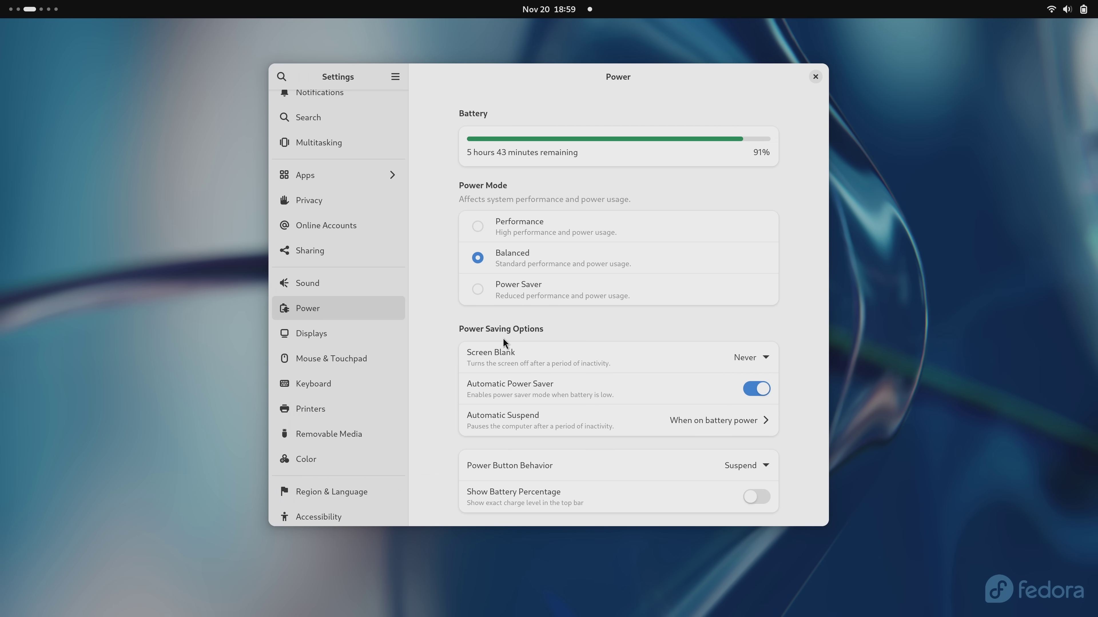
scroll(329, 445, "down", 5)
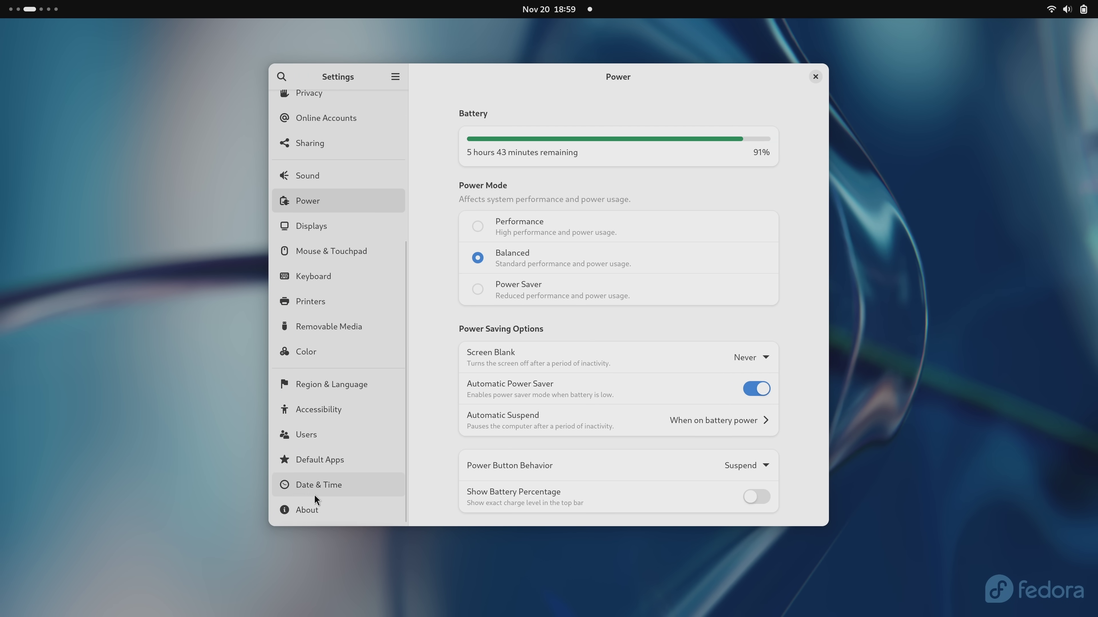
left_click(314, 504)
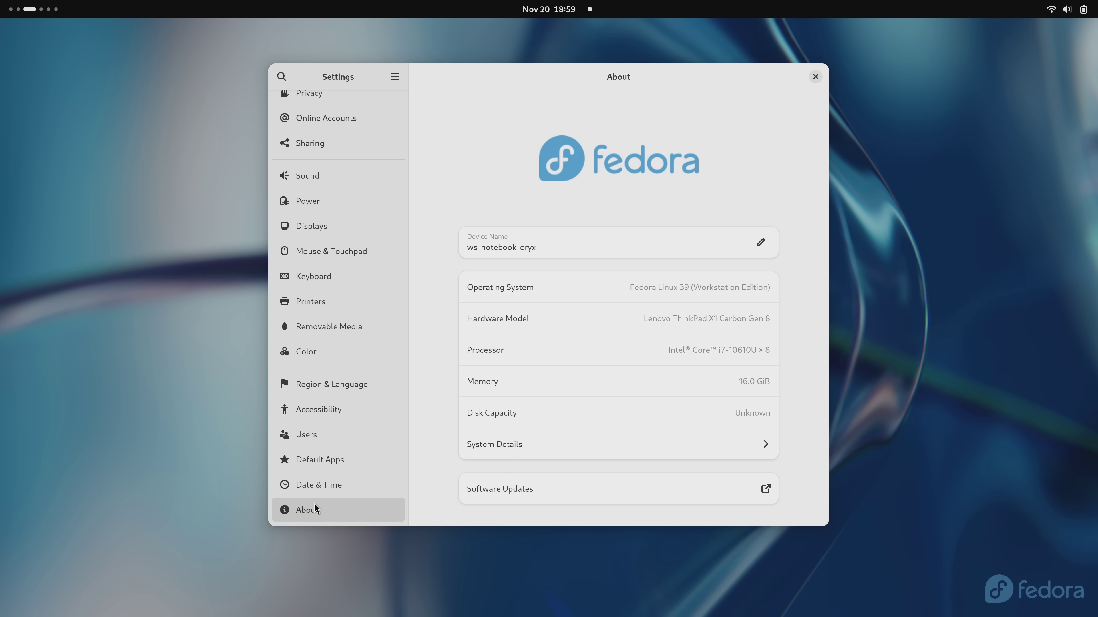
left_click(316, 252)
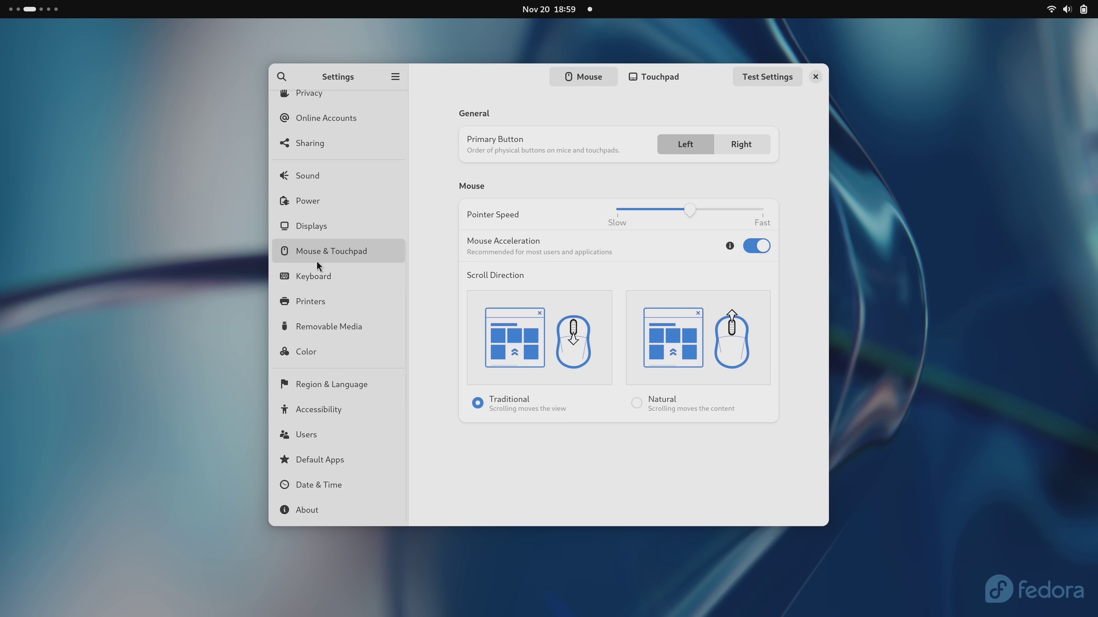
Step: Switch past the Firefox workspace to an empty one and open Files there
key("super+Page_Down")
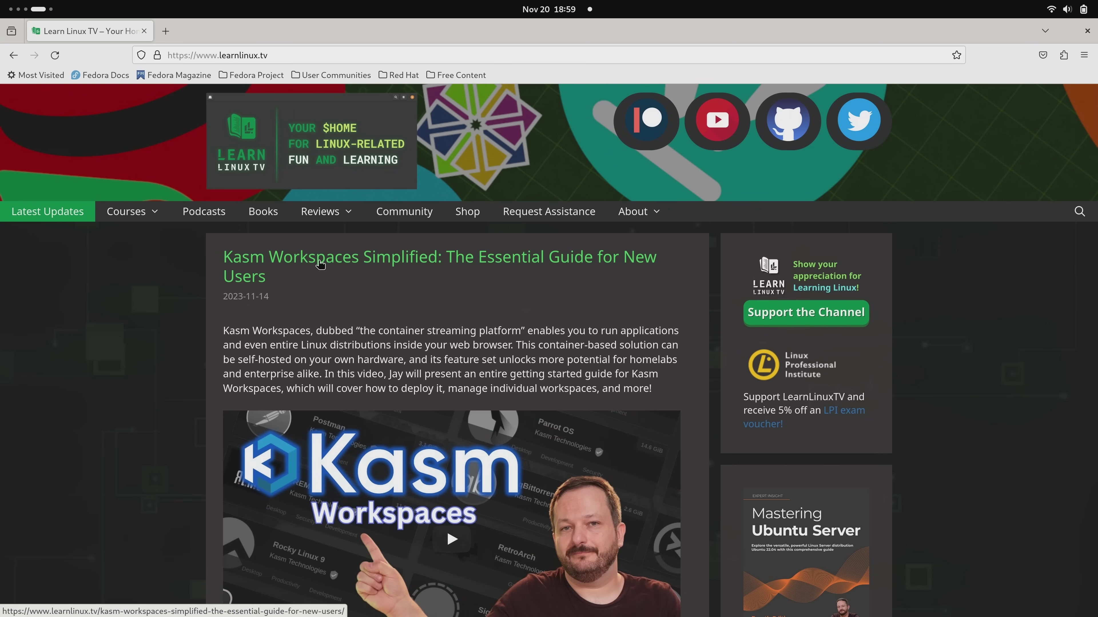
key("super+Page_Down")
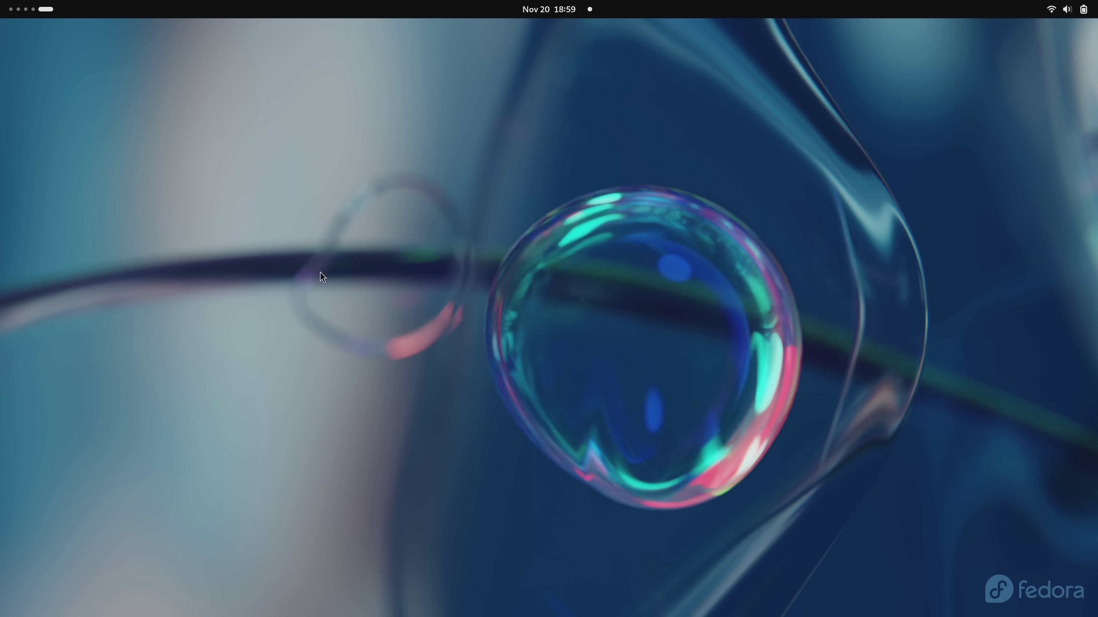
key("super")
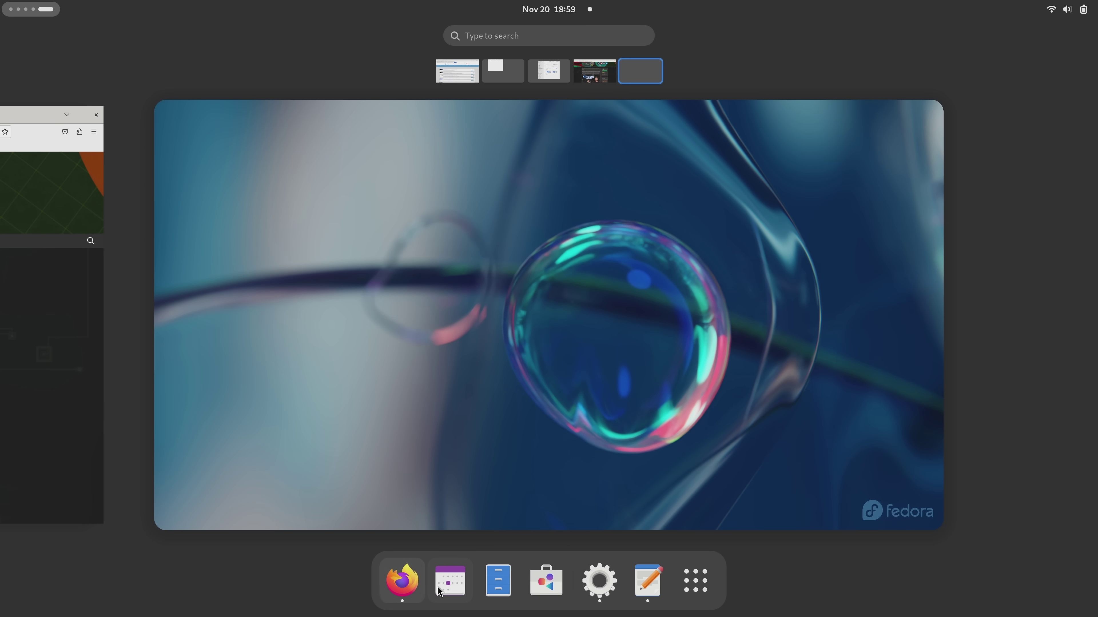
left_click(498, 581)
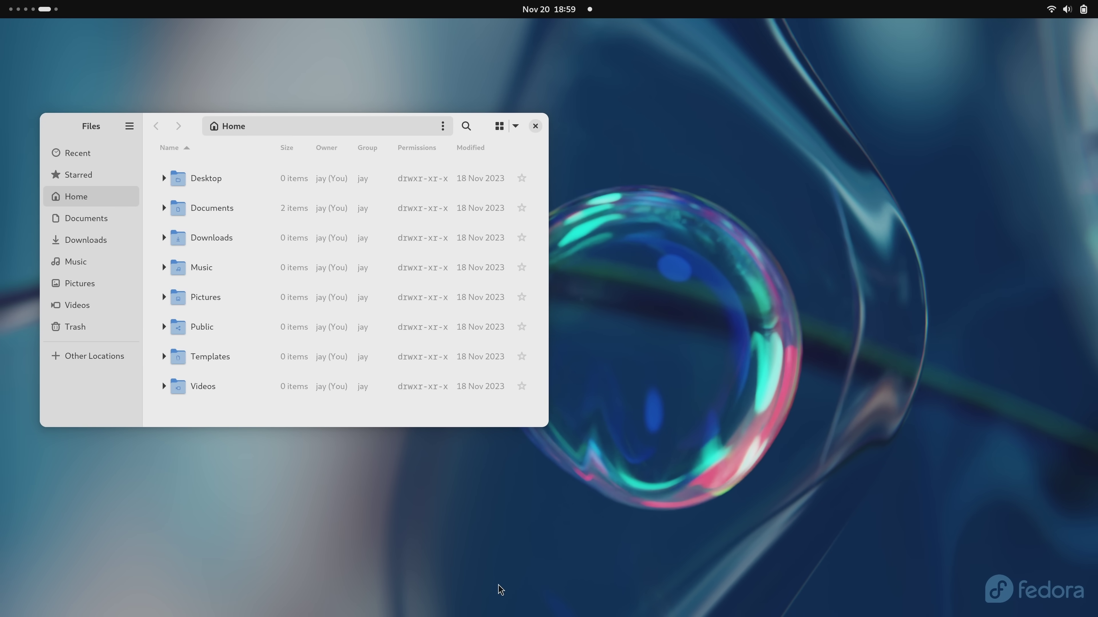
Step: Launch Terminal and tile it on the right half, with Files on the left
key("super")
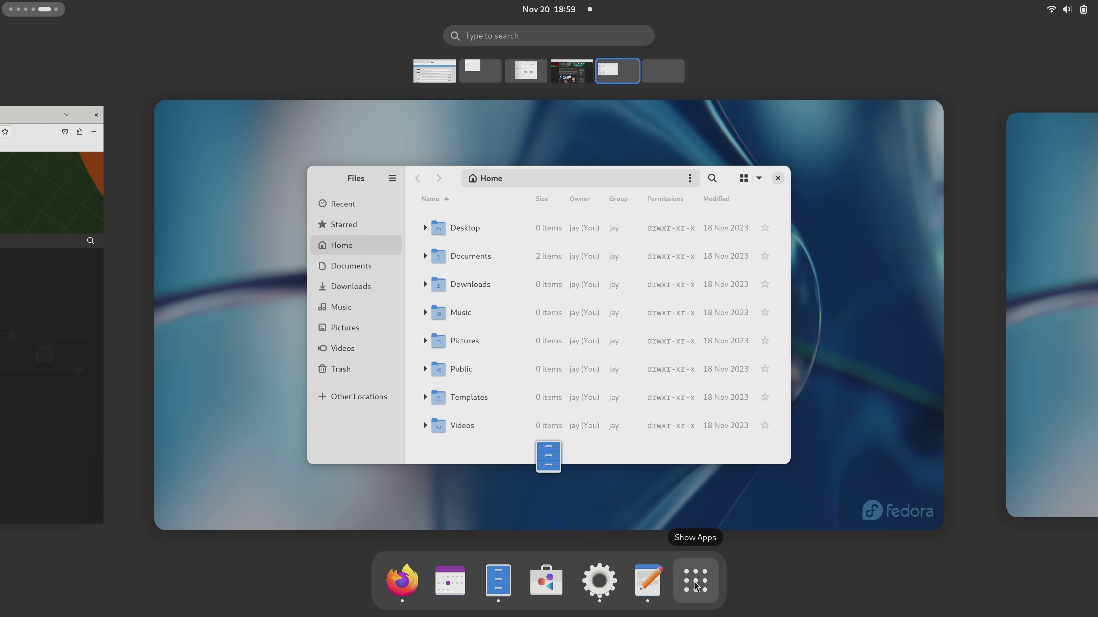
left_click(695, 586)
left_click(834, 329)
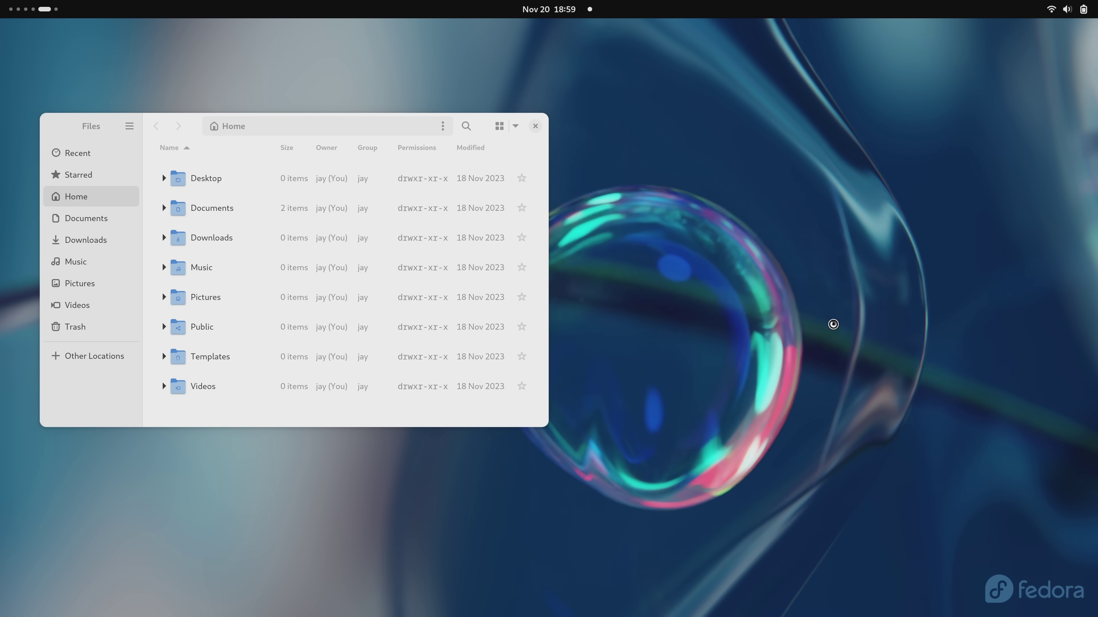
left_click_drag(756, 125, 1095, 215)
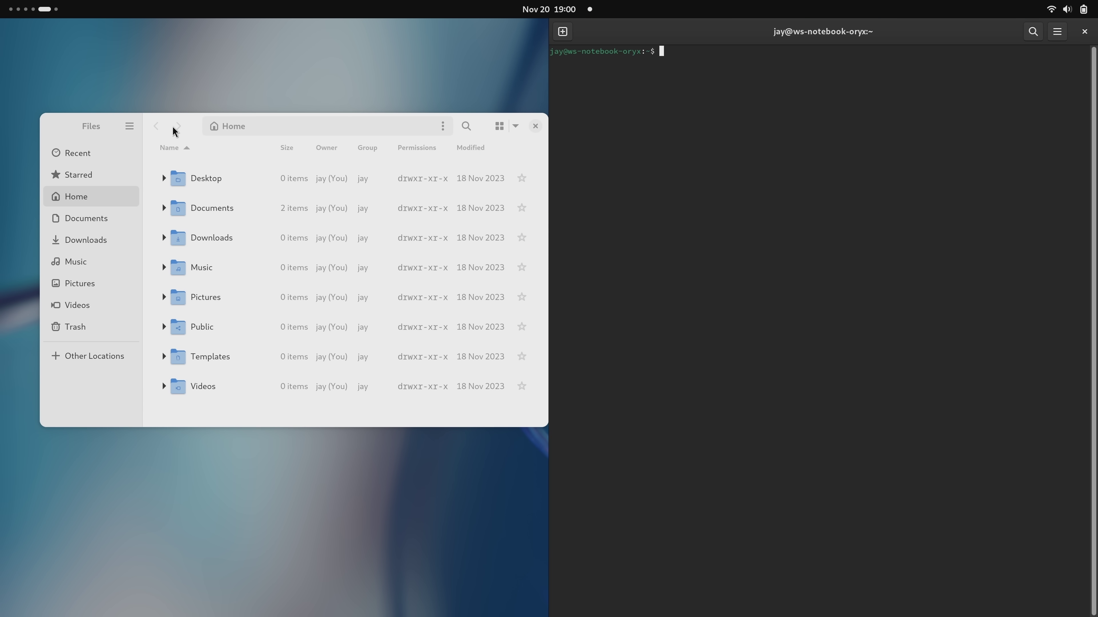
left_click_drag(172, 127, 1, 183)
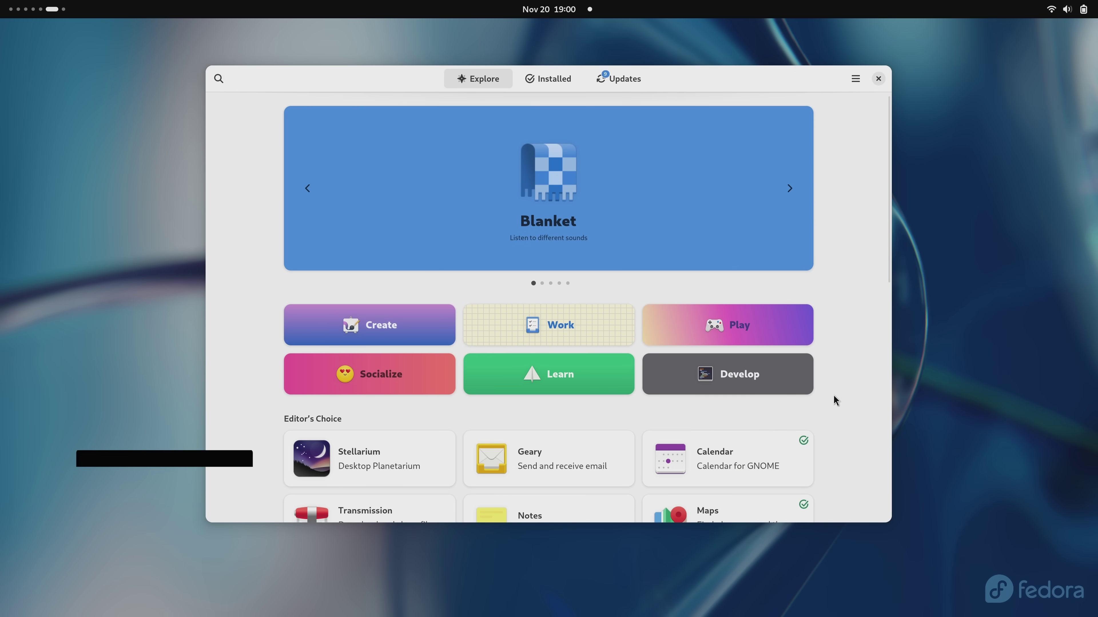
Step: Install Polari from Editor's Choice, open it, and drag the Software window aside
scroll(833, 396, "down", 5)
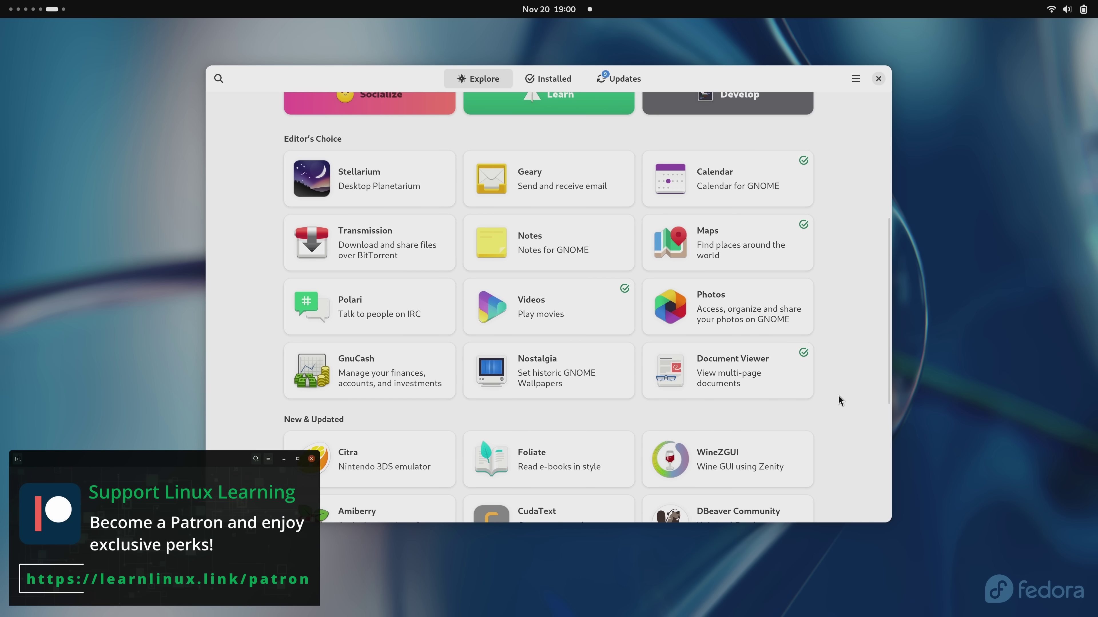
scroll(839, 396, "down", 1)
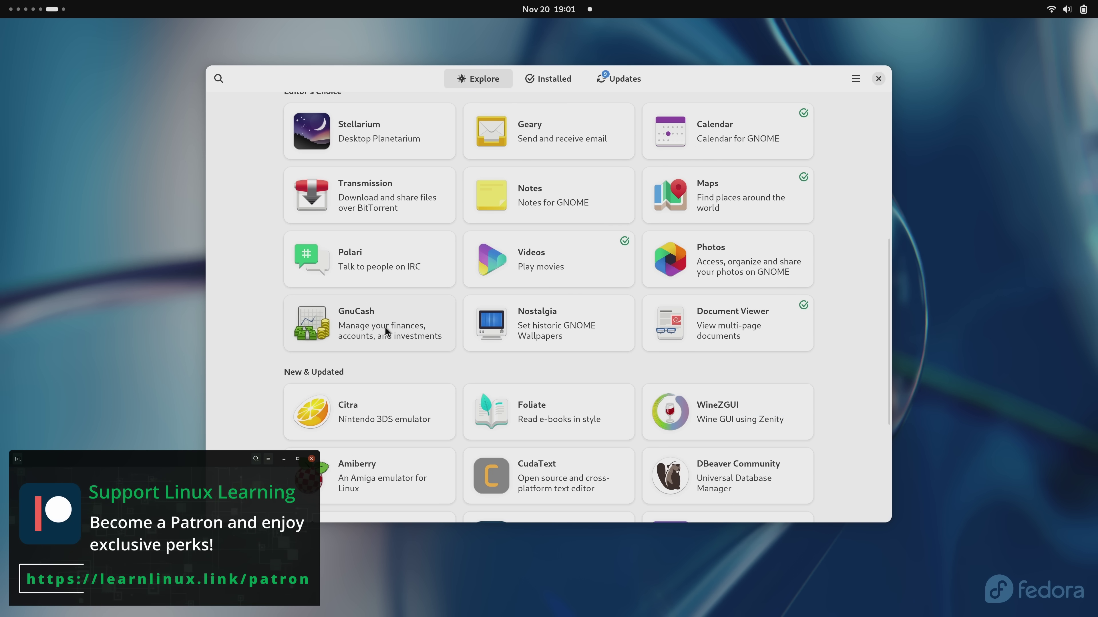
left_click(398, 275)
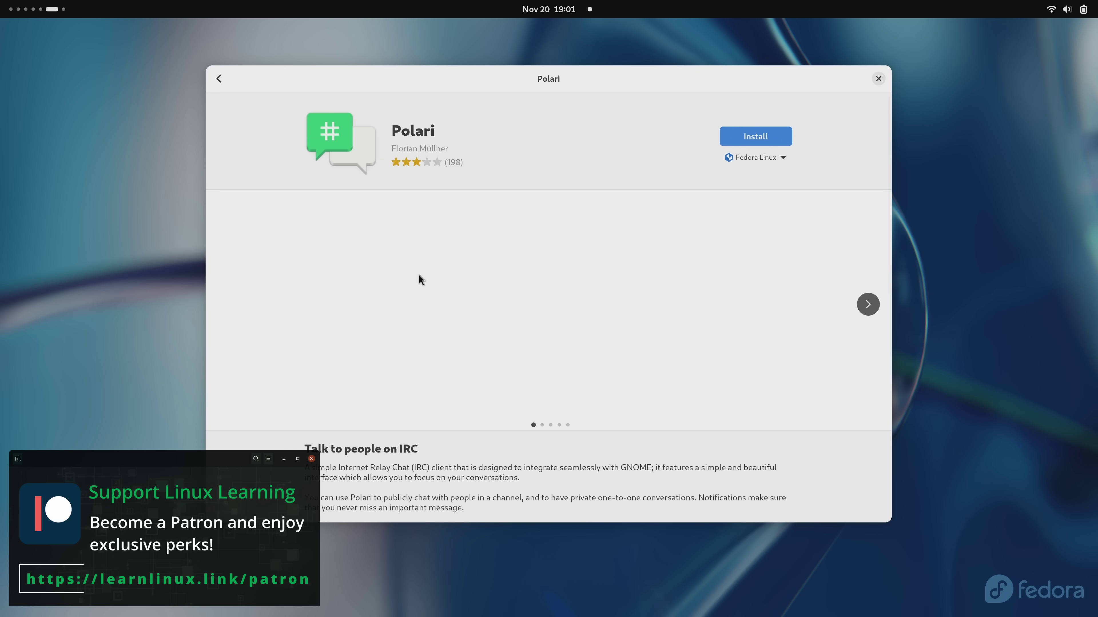
left_click(739, 139)
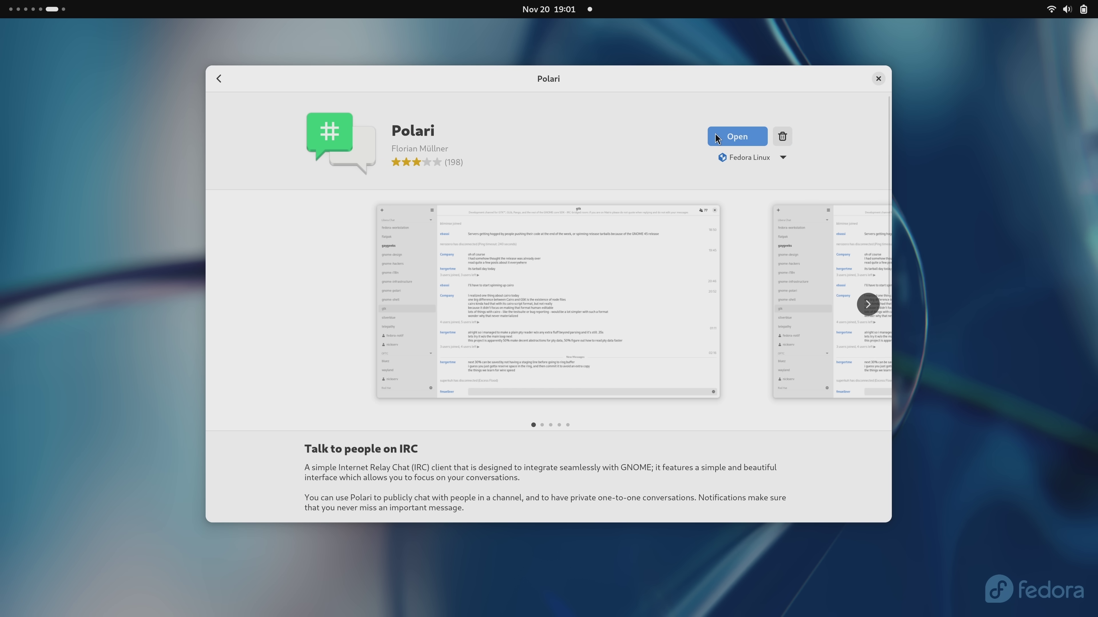
left_click(715, 138)
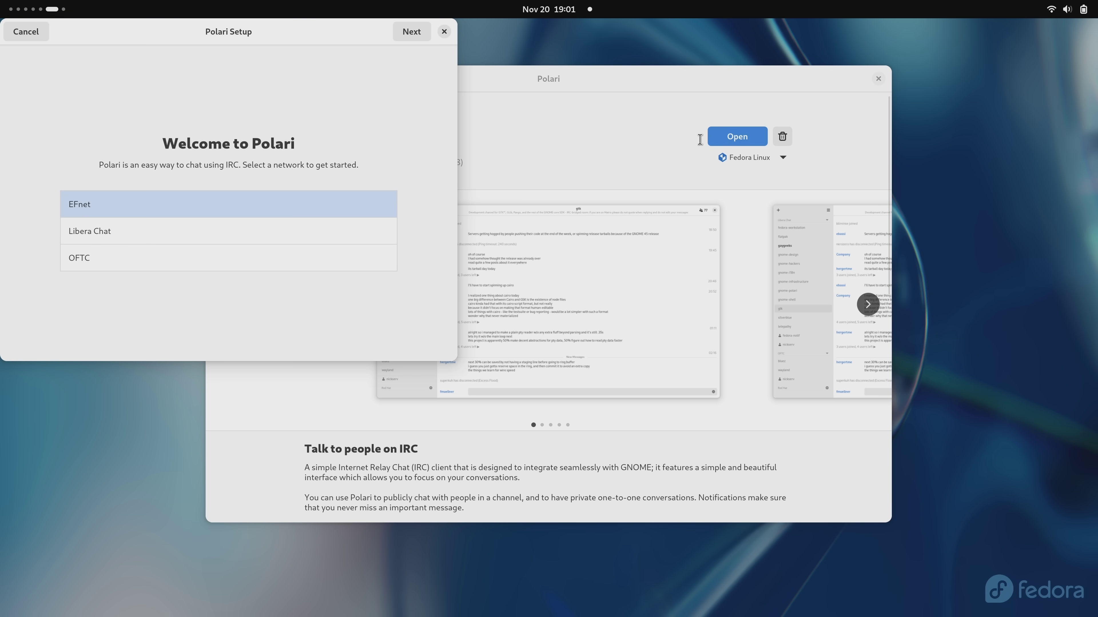
left_click_drag(738, 70, 911, 115)
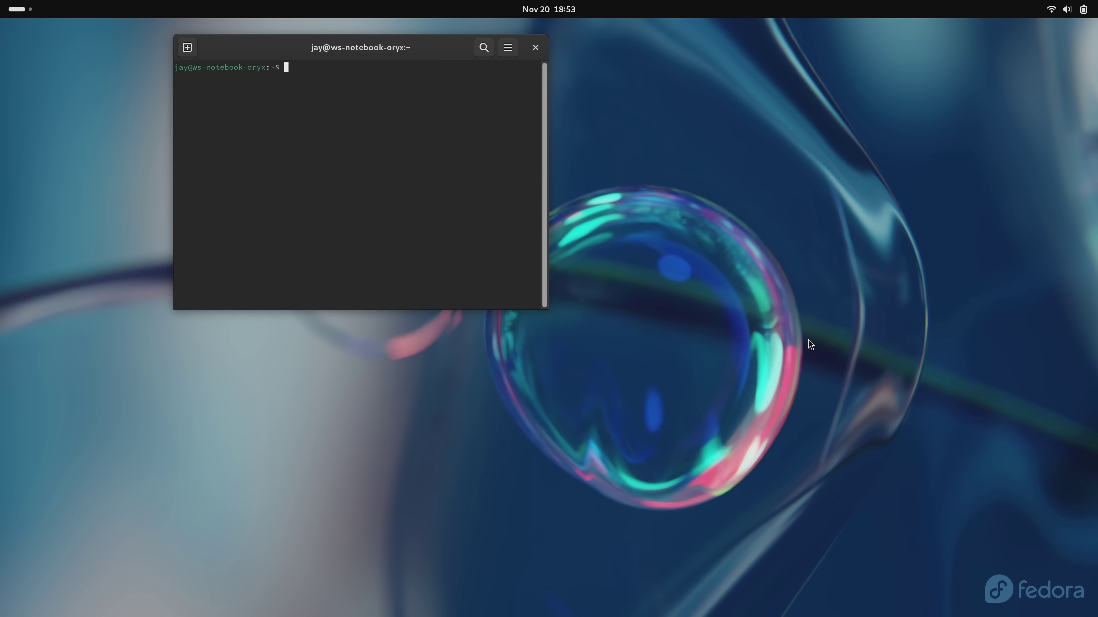
Step: Open a Files window on the empty second workspace
key("super")
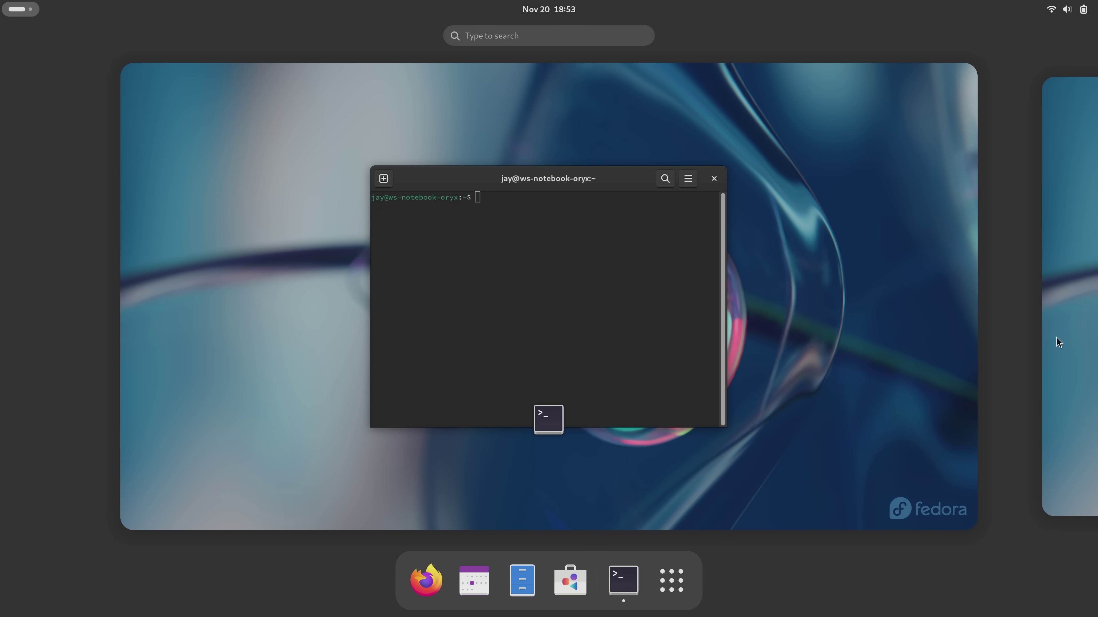
left_click(1070, 341)
left_click(820, 347)
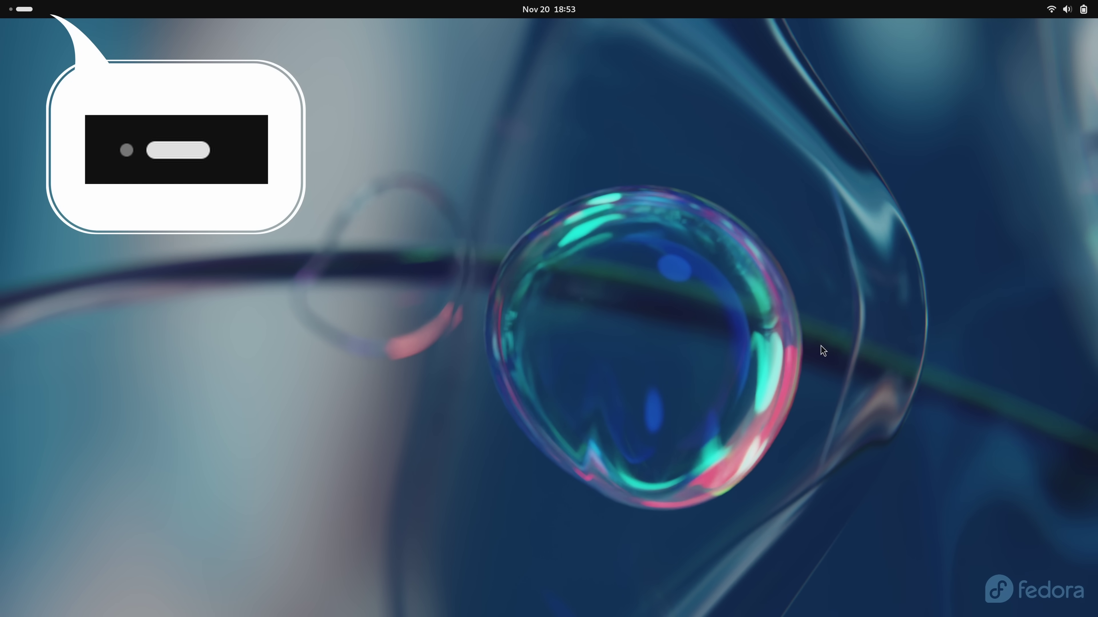
key("super")
left_click(510, 583)
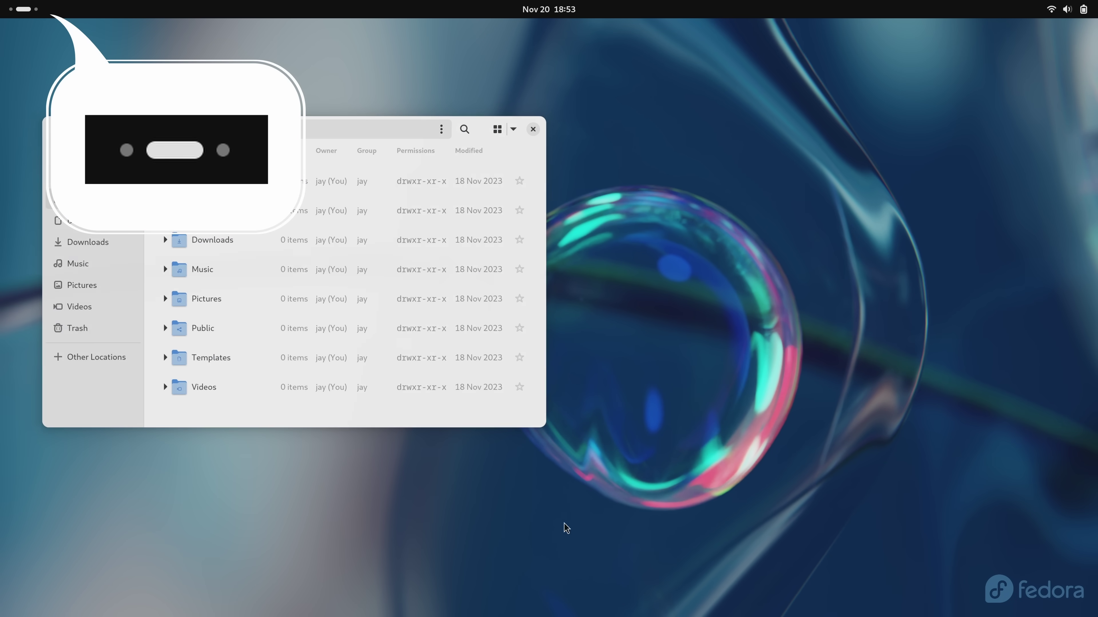
Step: Go to the empty third workspace, then cycle workspaces with Super+Page Up/Page Down
key("super")
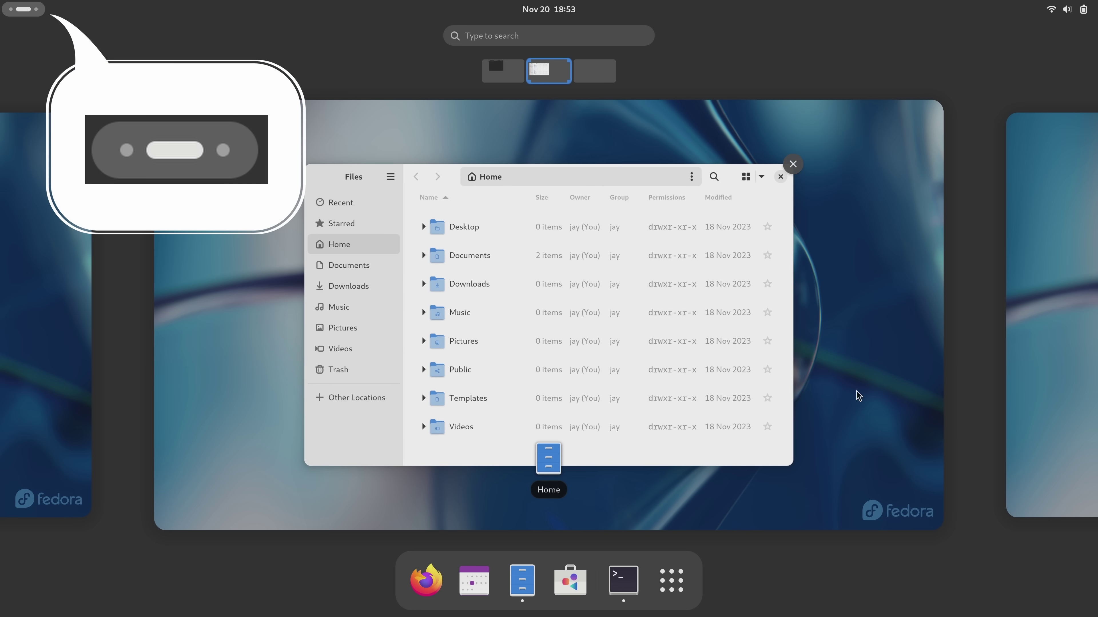
left_click(1037, 359)
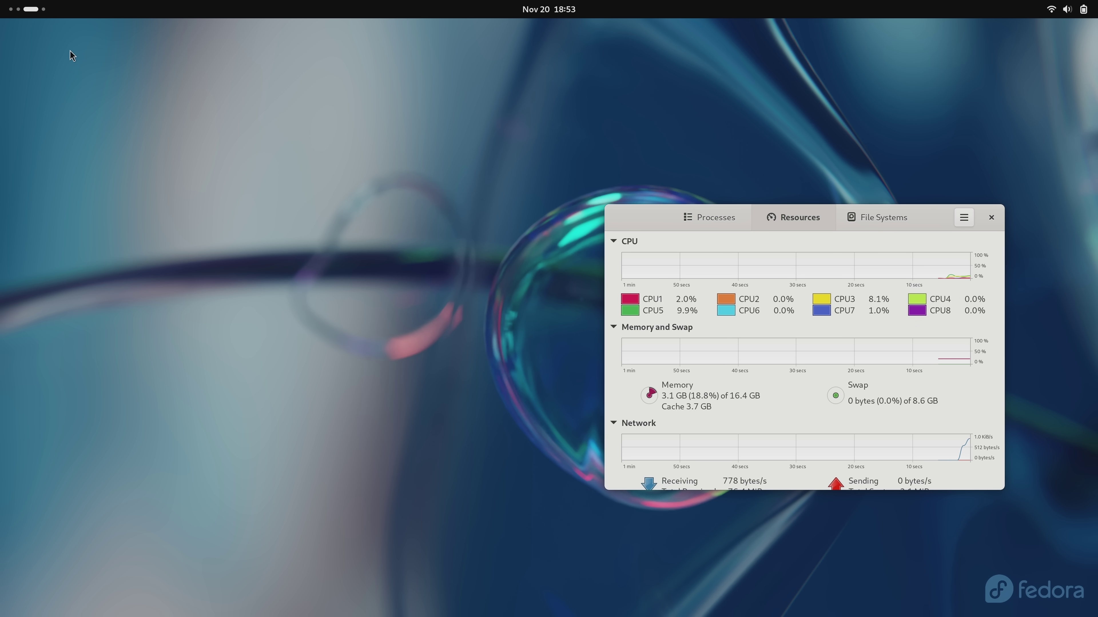
key("super+Page_Up")
key("super+Page_Up")
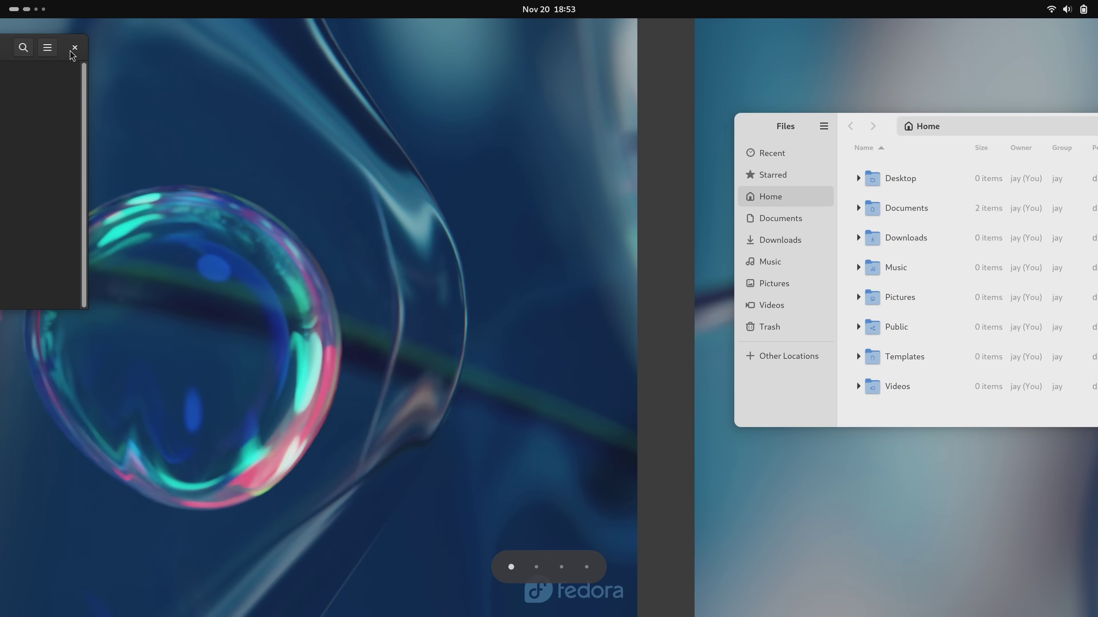
key("super+Page_Down")
key("super+Page_Down")
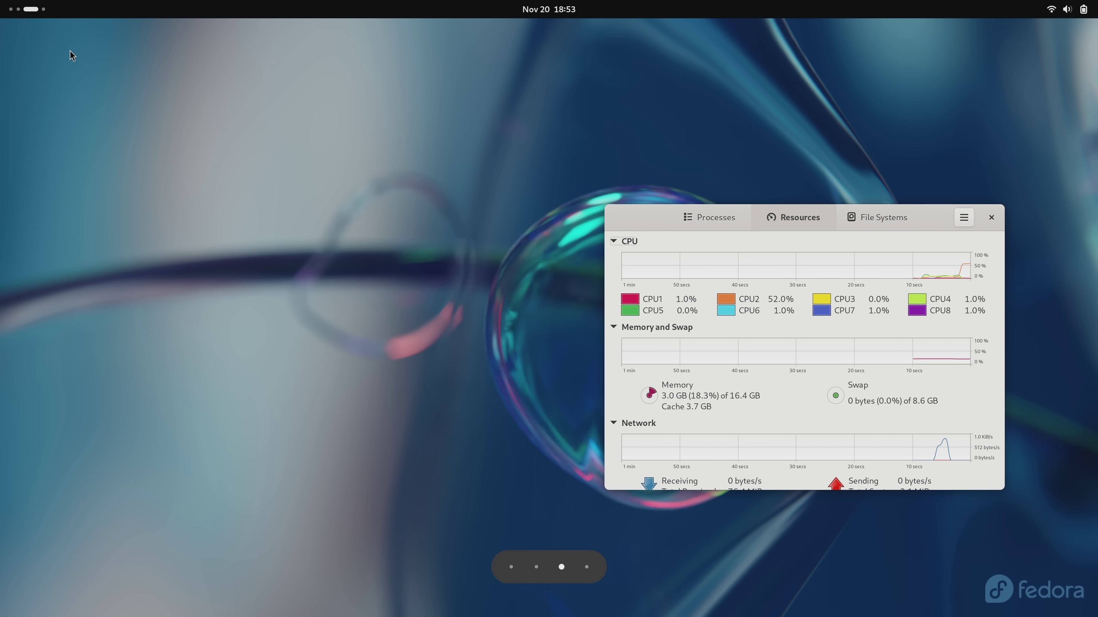
key("super+Page_Down")
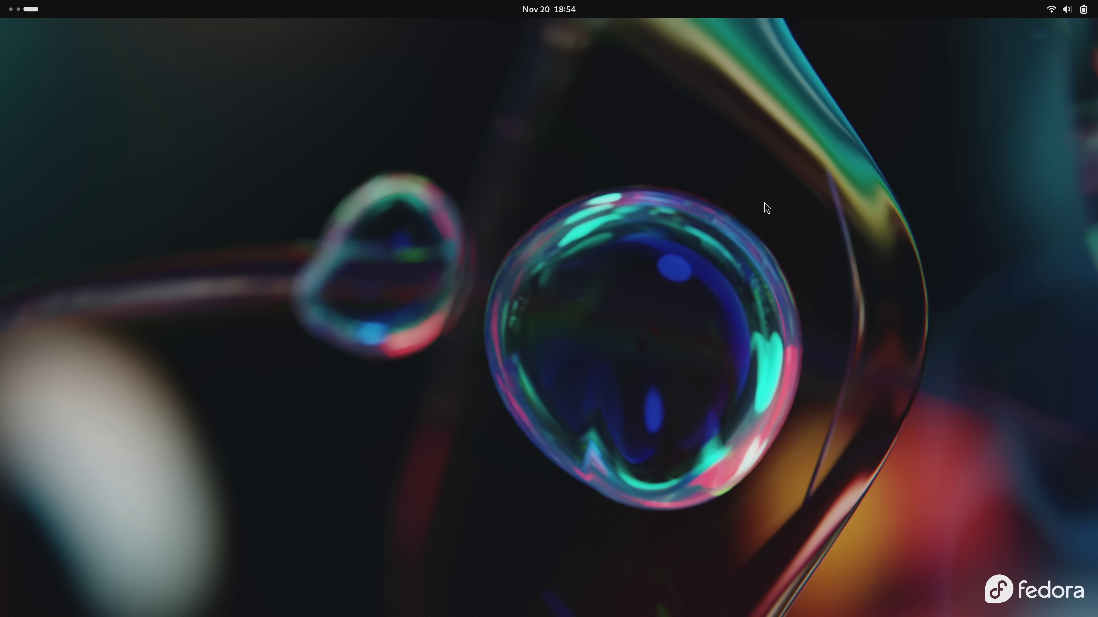
Step: Return to the Files workspace and briefly show the full app grid
key("super+Page_Up")
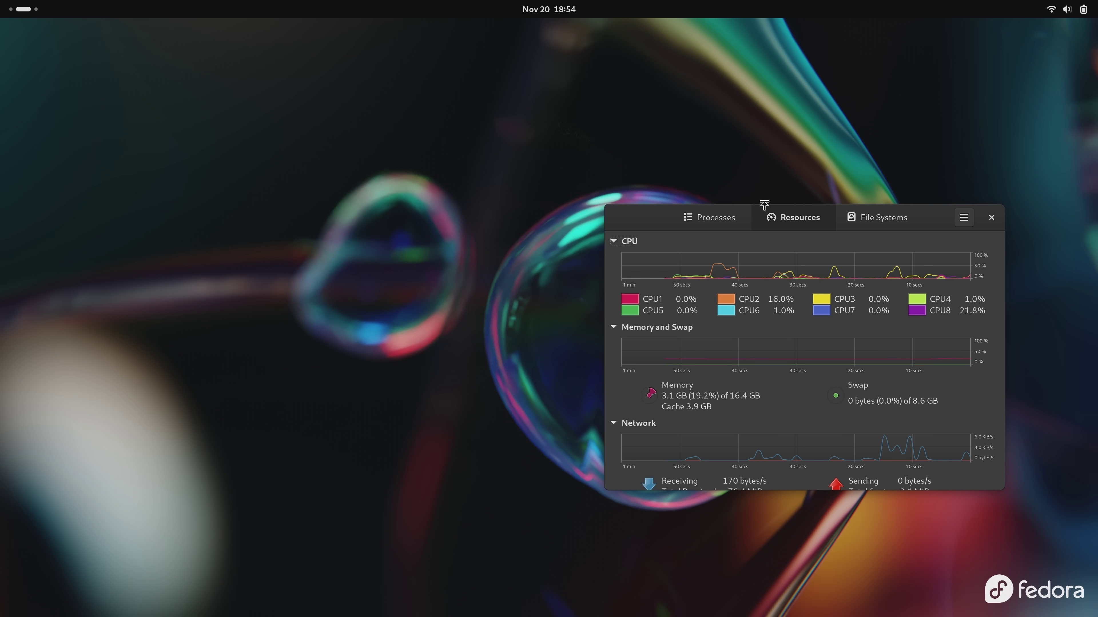
key("super+Page_Up")
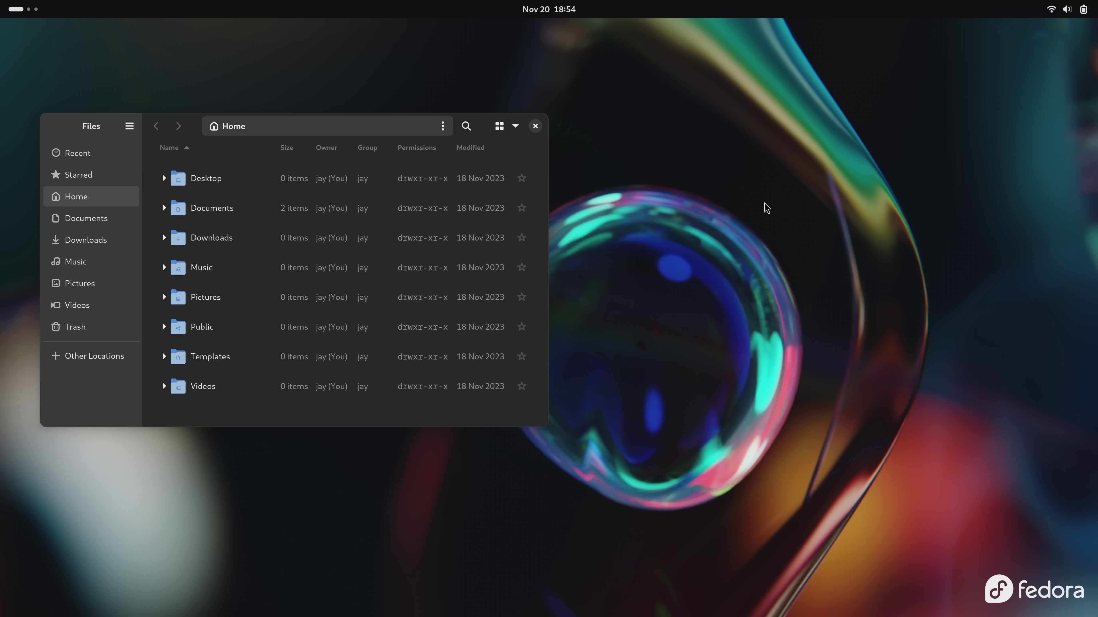
key("super")
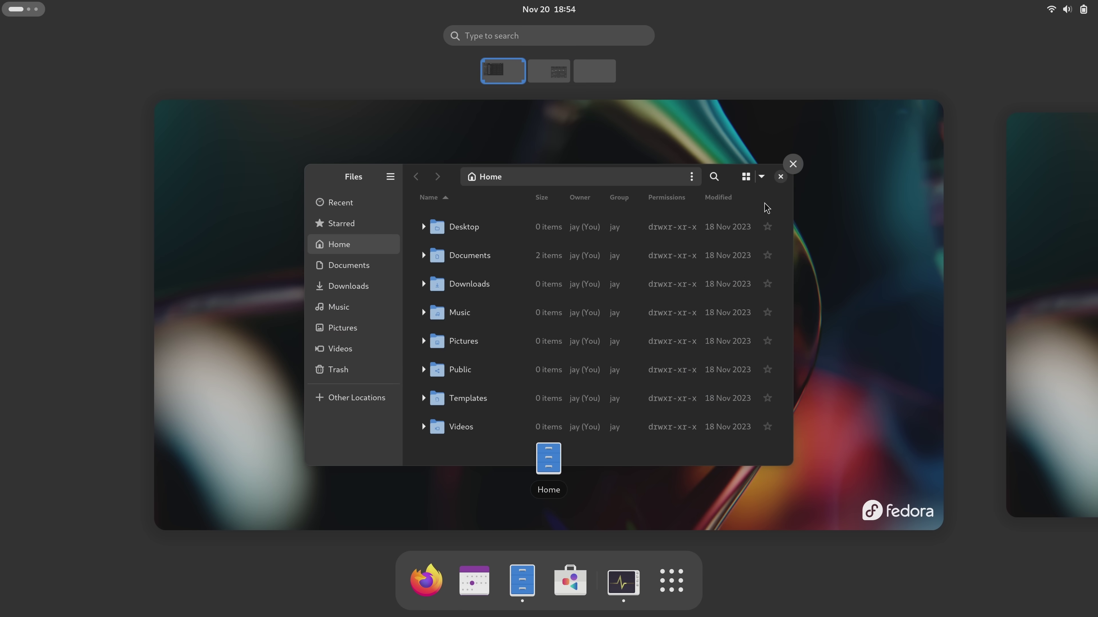
left_click(671, 577)
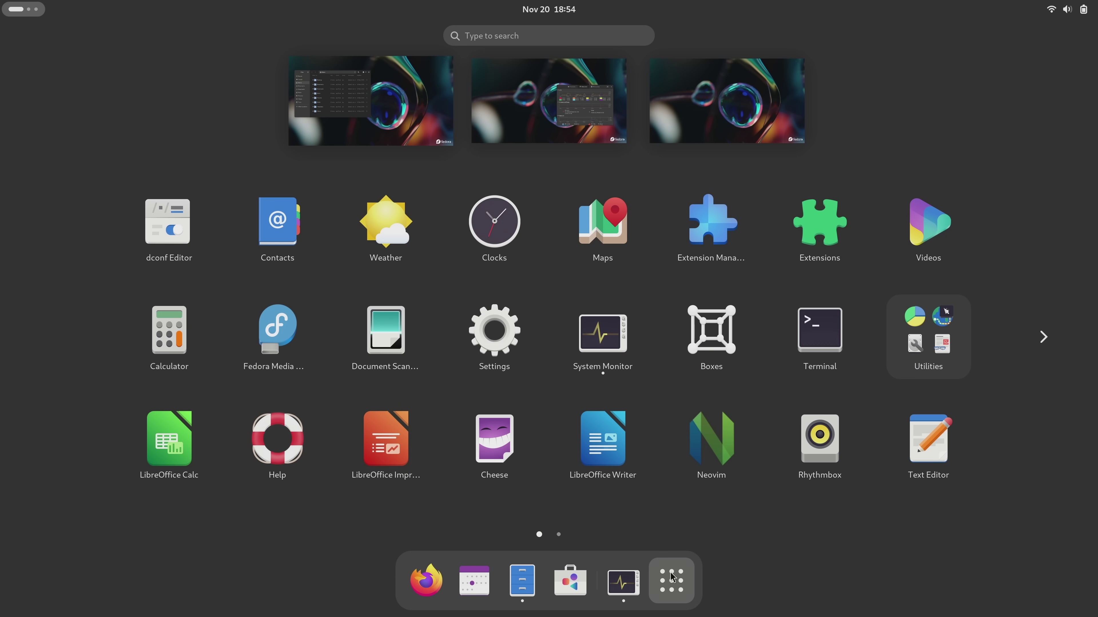
key("super")
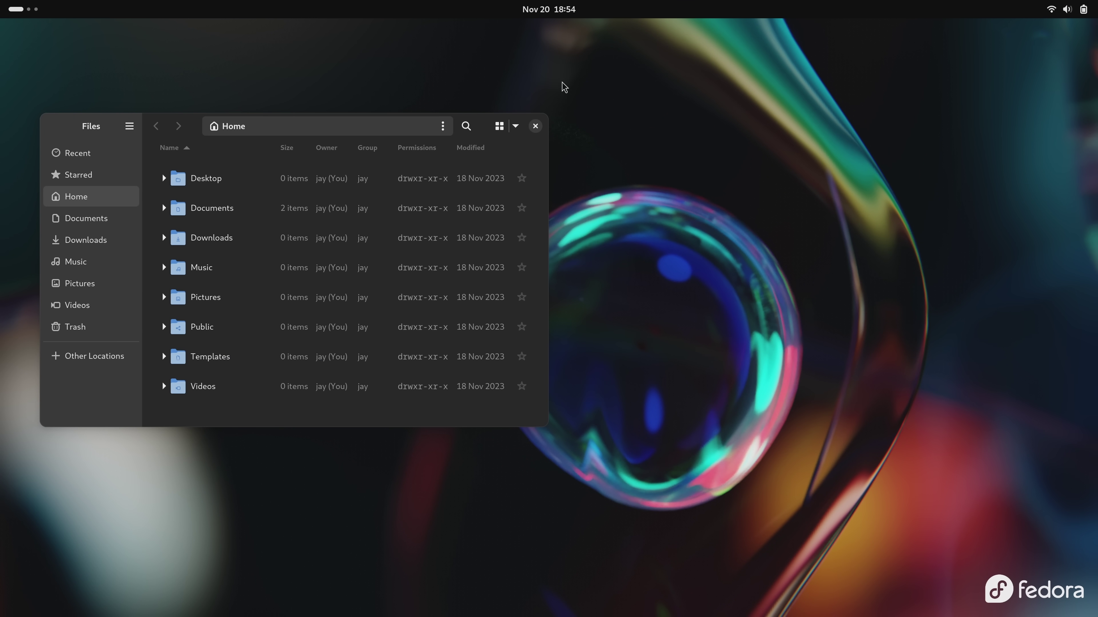
Step: Toggle the overview from Activities a few times, then show the application grid again
left_click(35, 12)
left_click(34, 12)
left_click(34, 12)
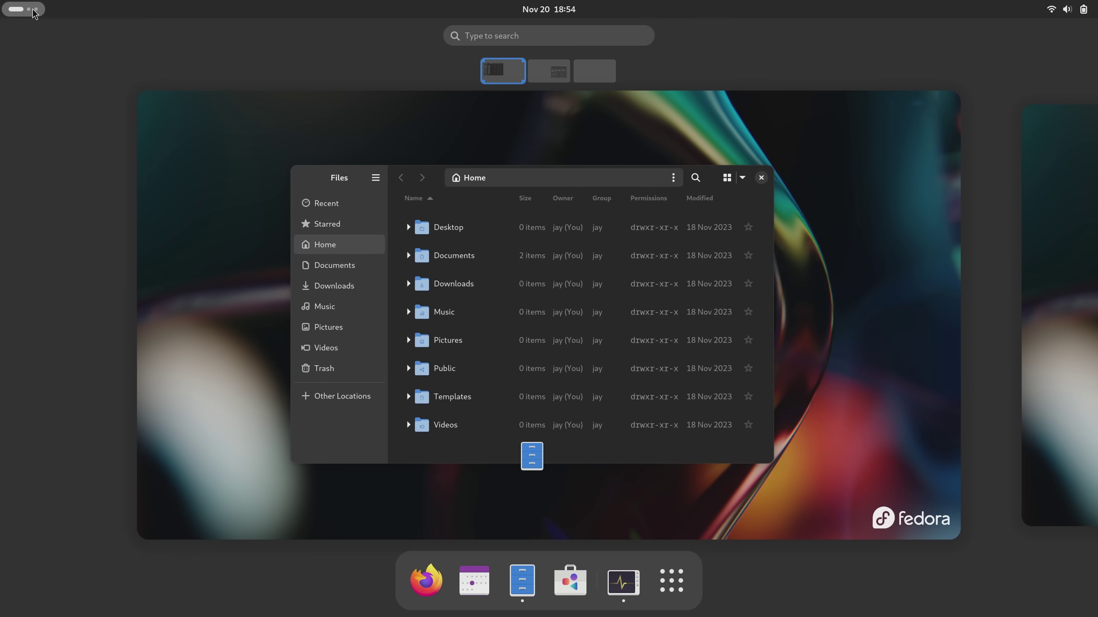
left_click(423, 420)
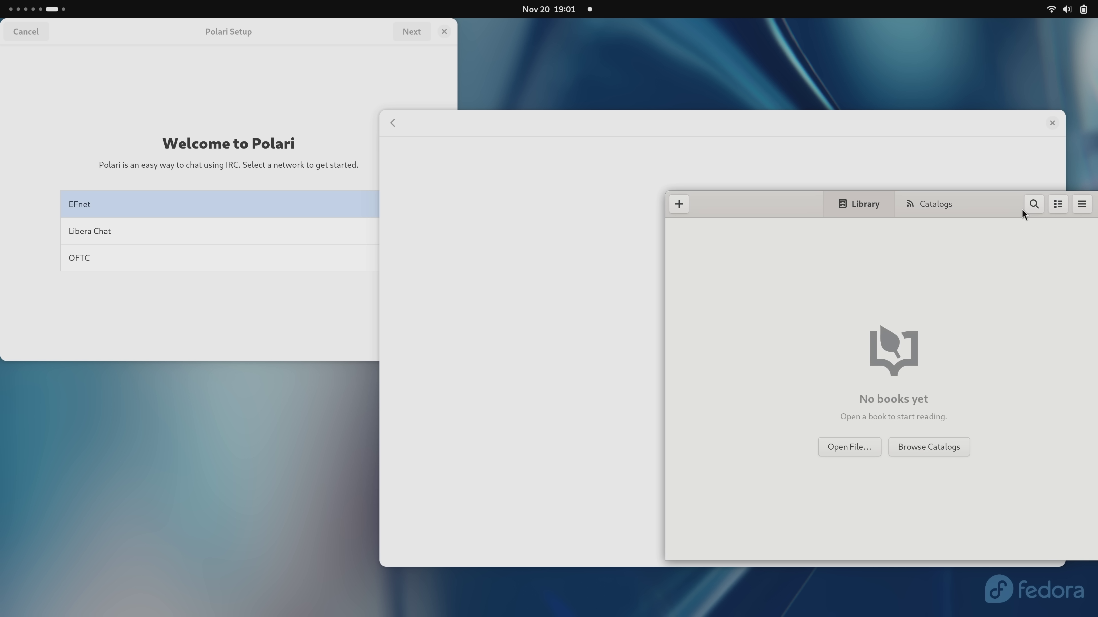
key("super")
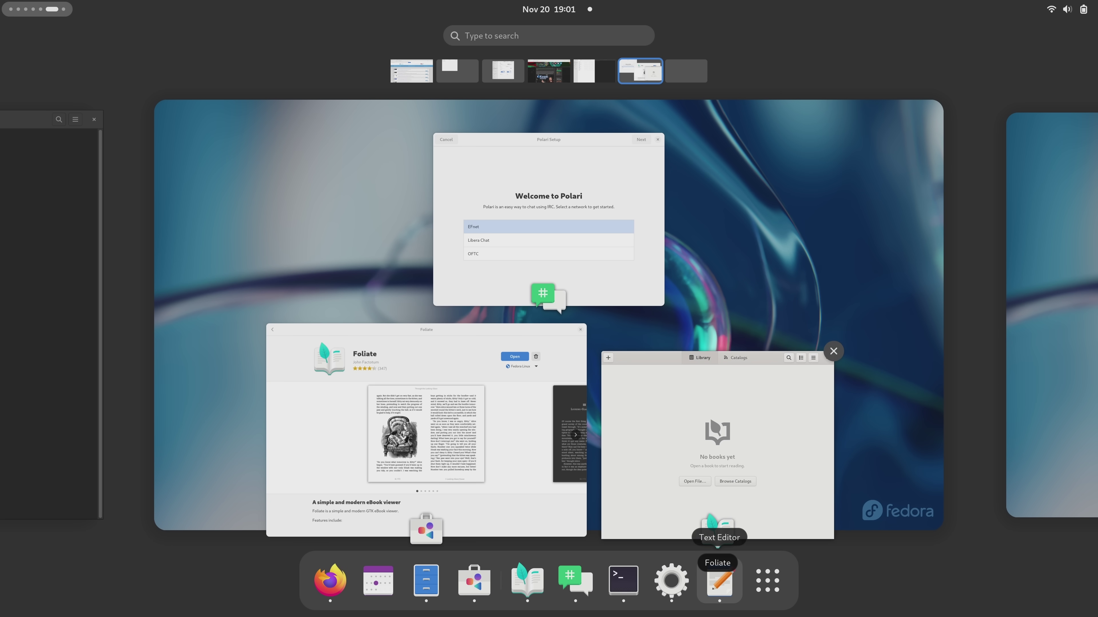
left_click(772, 599)
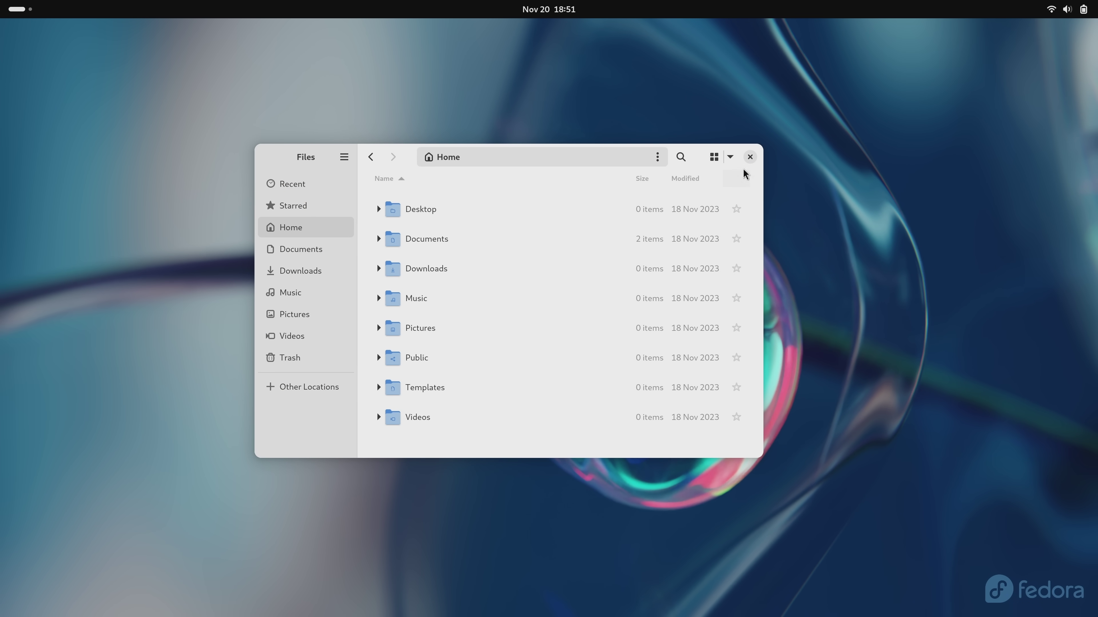
Step: Turn on the Owner, Group and Permissions columns via Visible Columns in the Home list
left_click(729, 157)
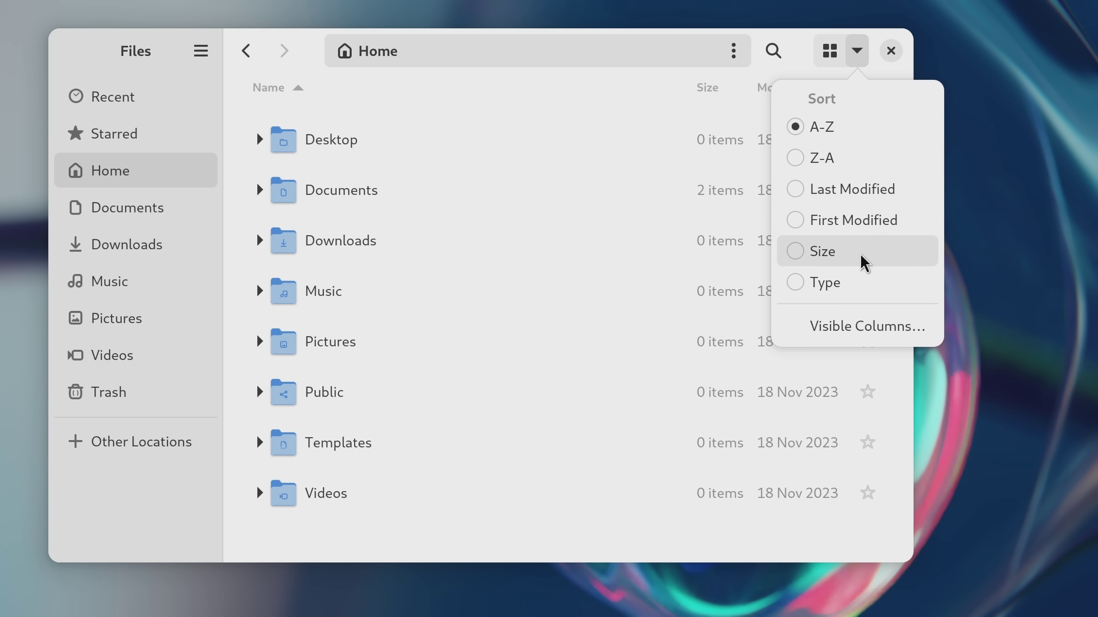
left_click(865, 327)
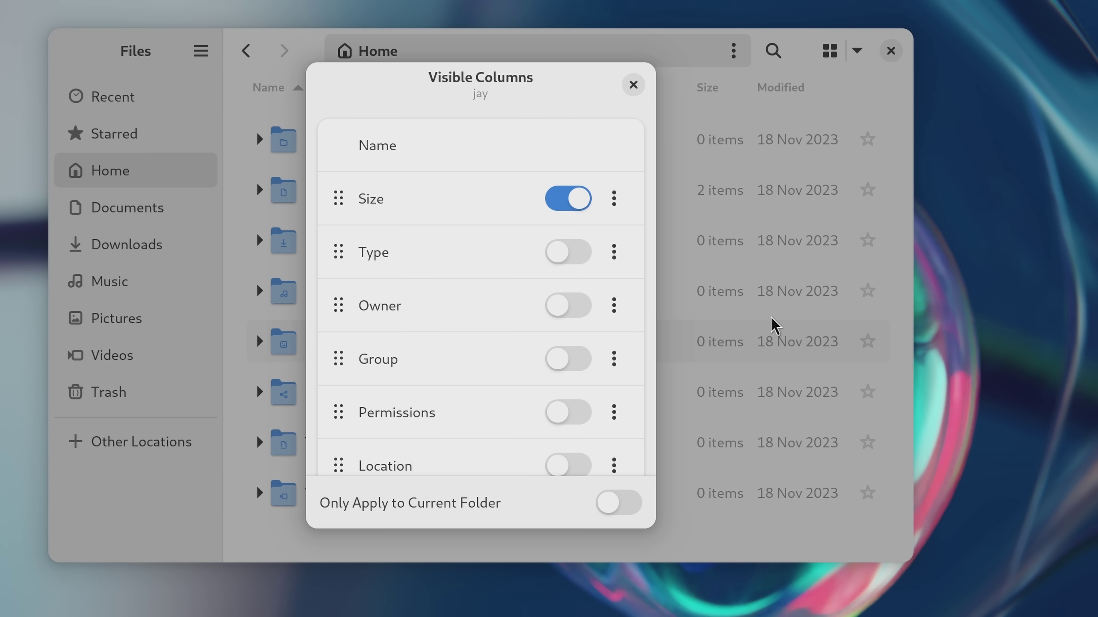
left_click(574, 304)
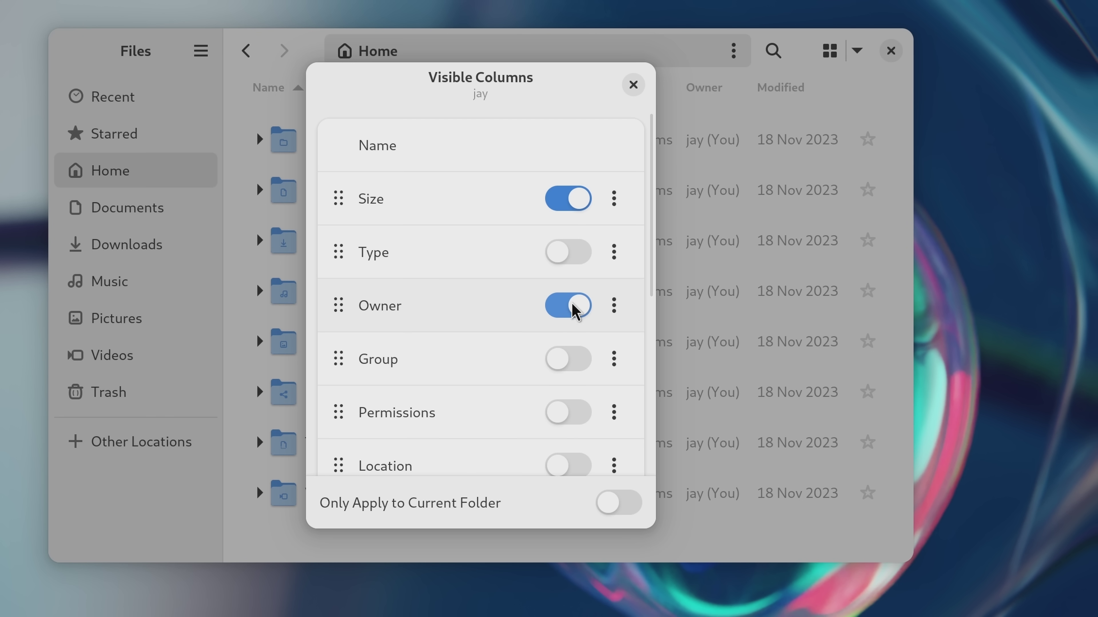
left_click(571, 361)
left_click(570, 423)
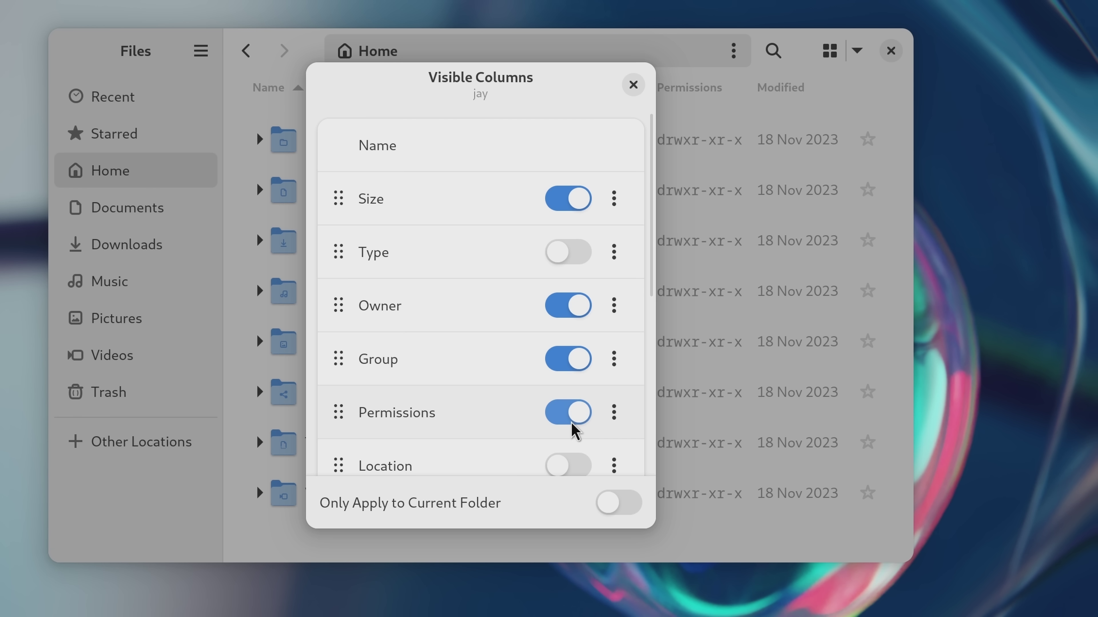
left_click(633, 84)
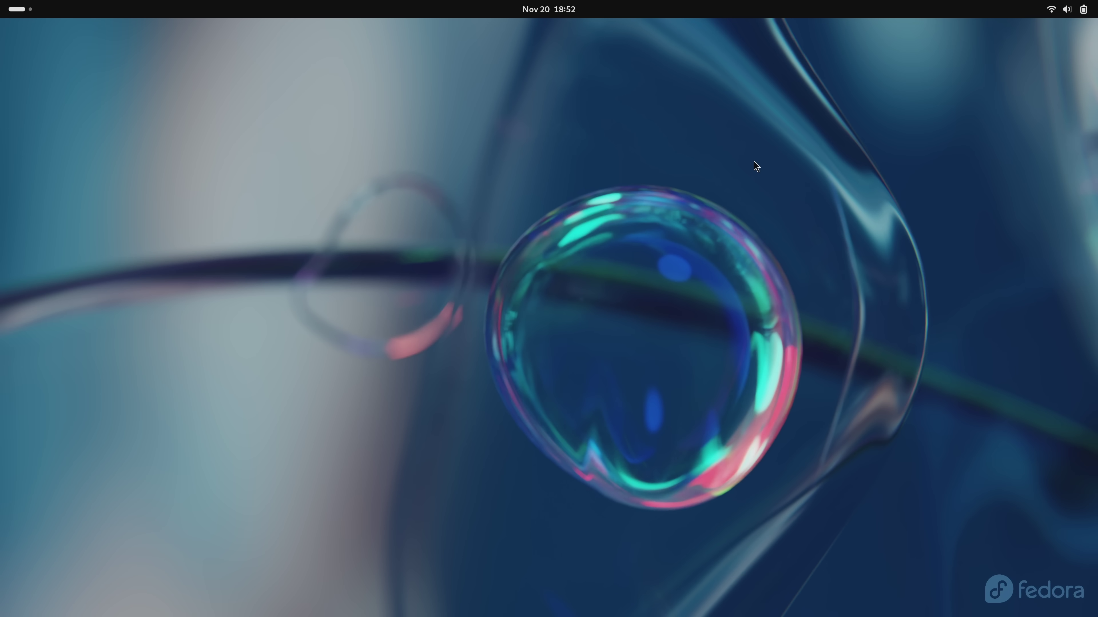
key("super+s")
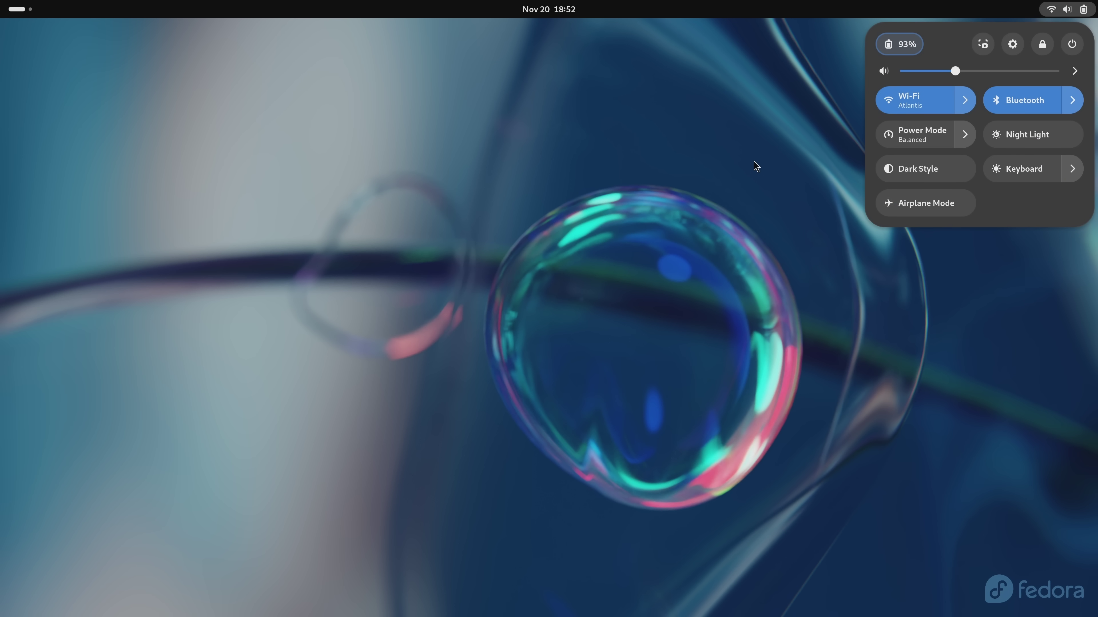
key("Escape")
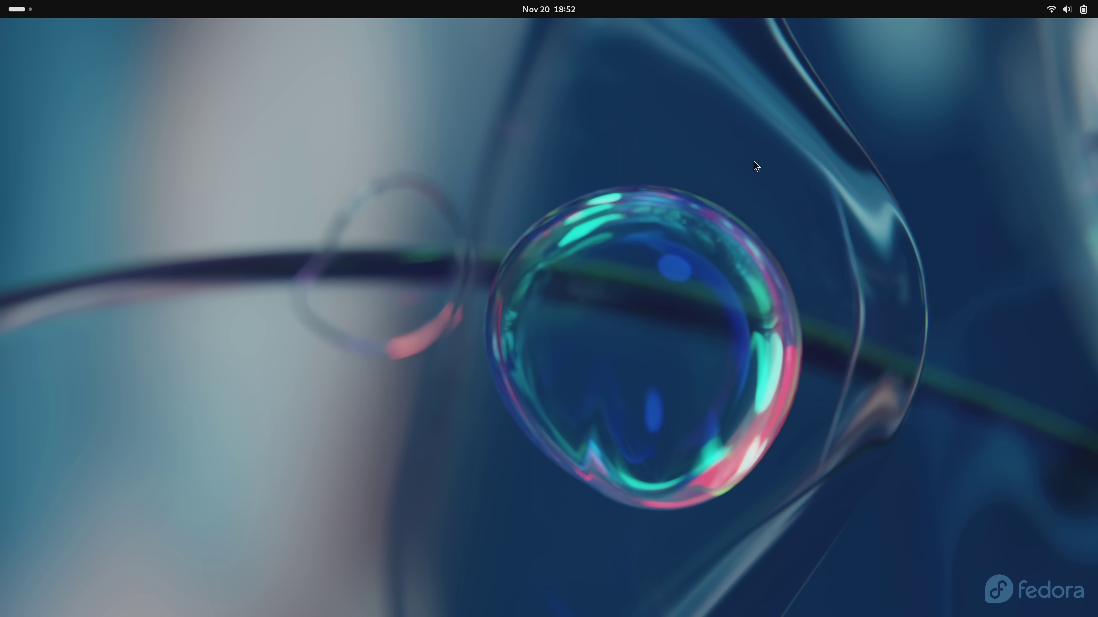
key("super+s")
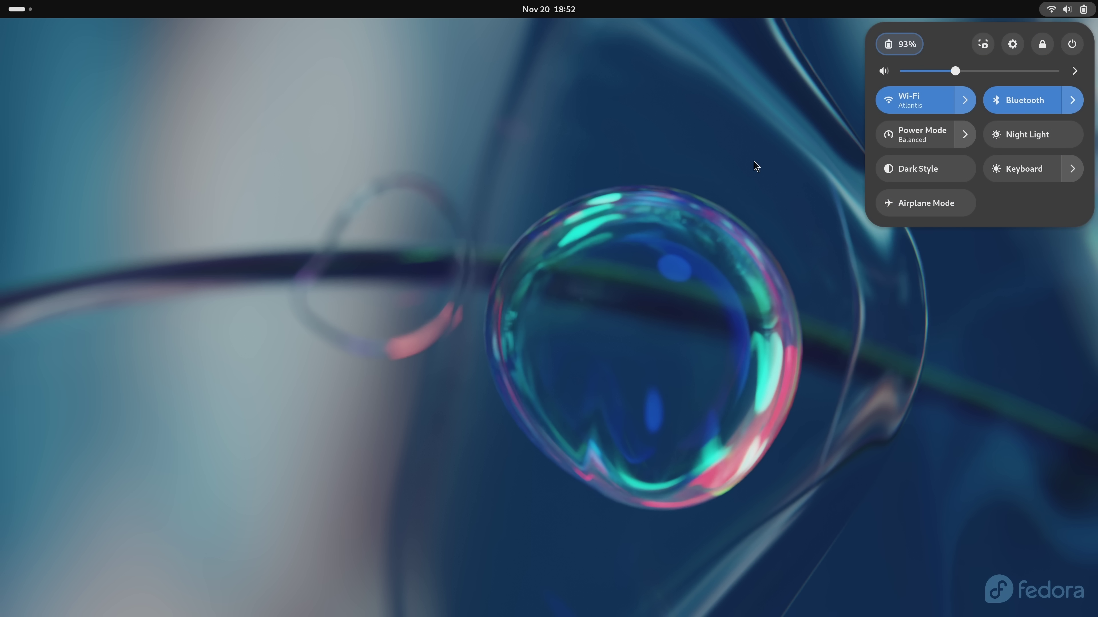
key("Escape")
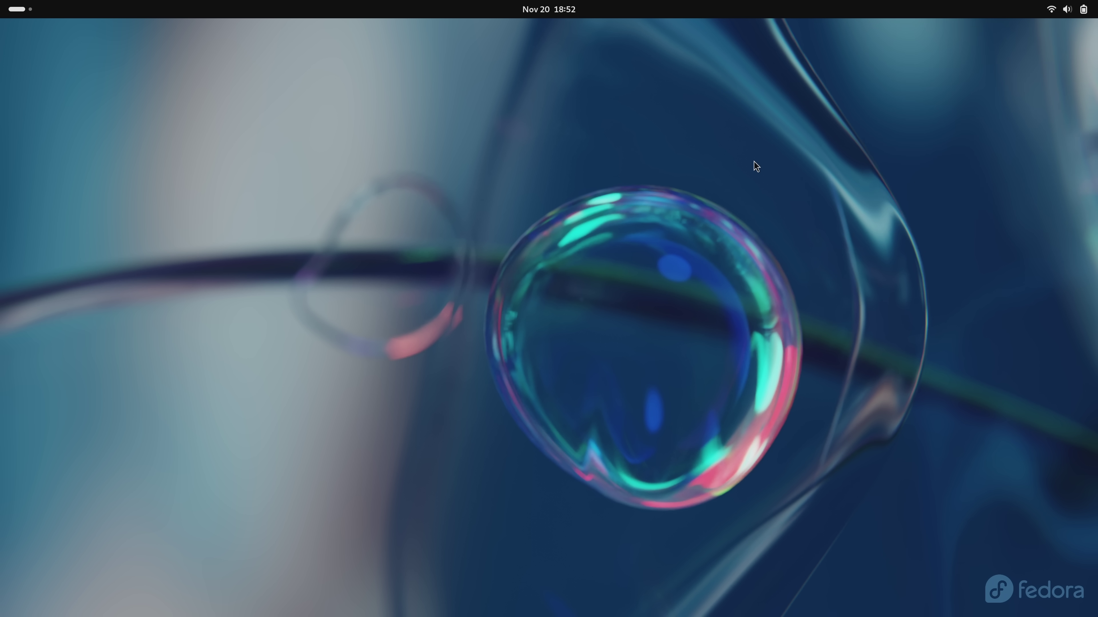
key("super+s")
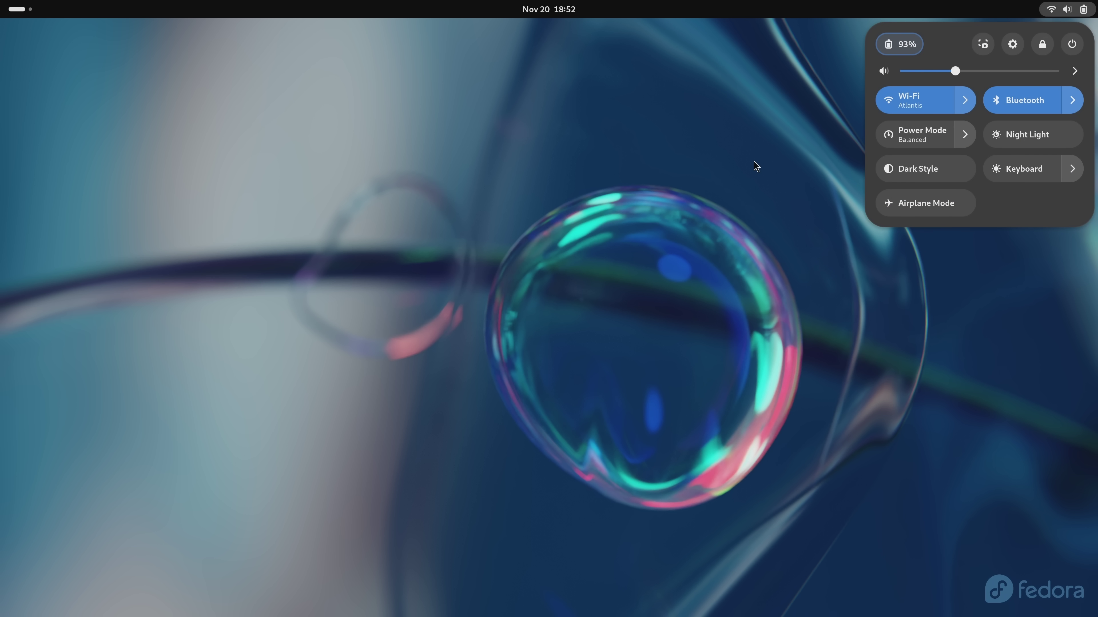
key("Escape")
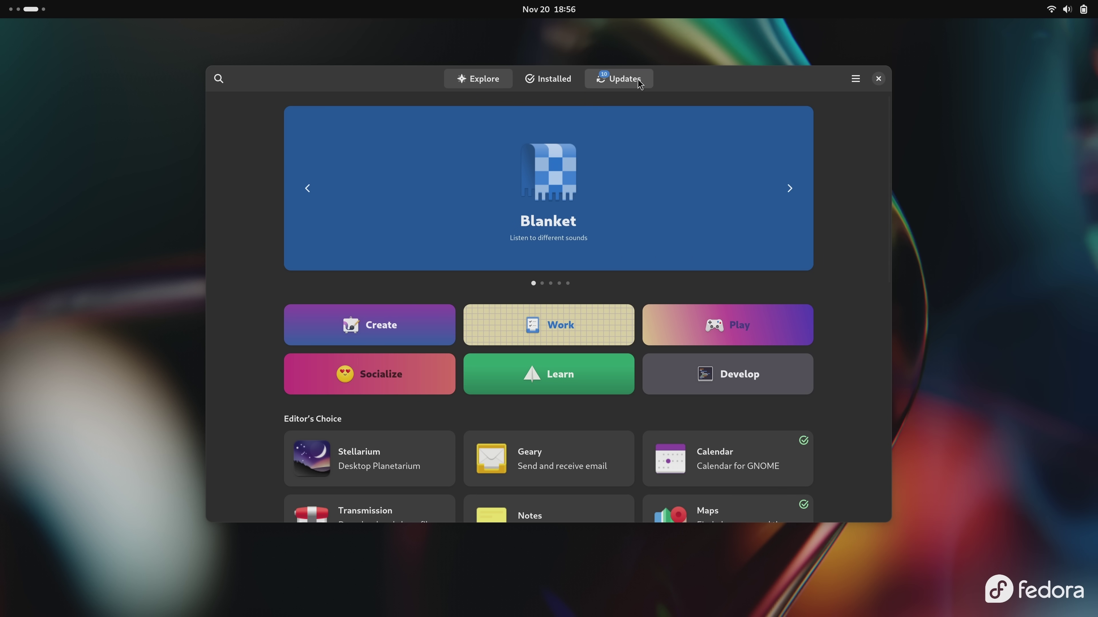
Step: Start the firmware updates with Restart & Update on the Updates tab, confirming Restart
left_click(639, 82)
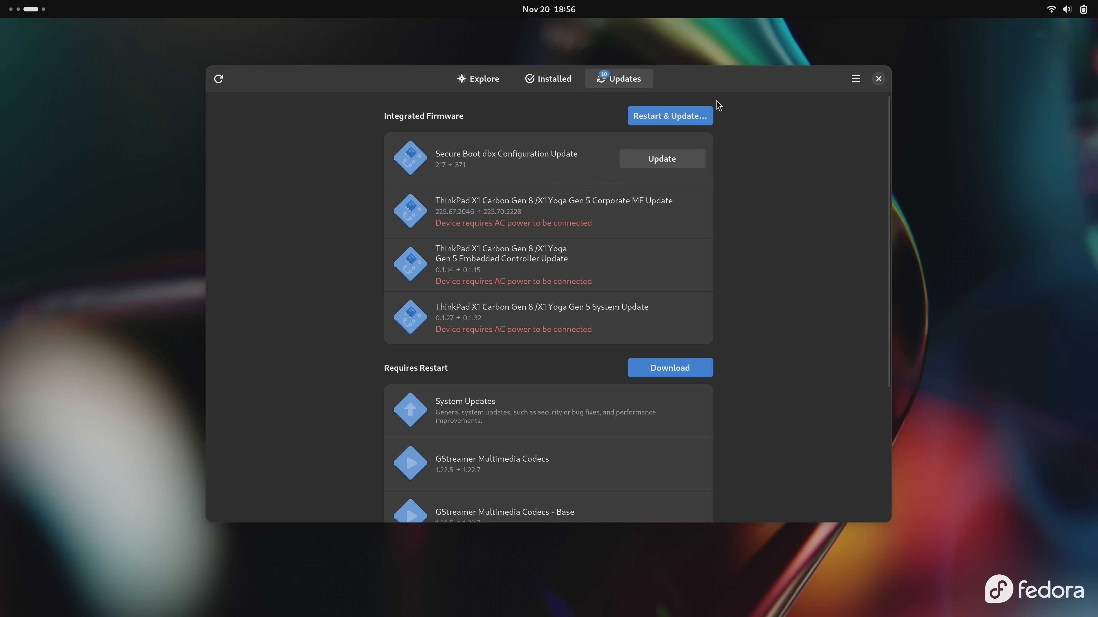
left_click(690, 124)
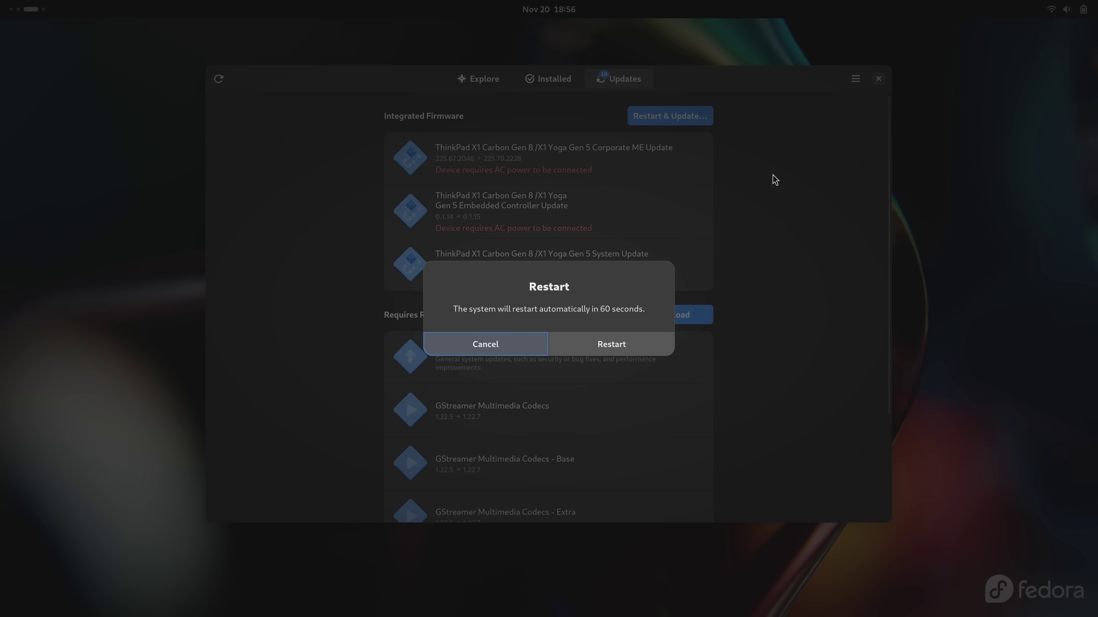
left_click(637, 349)
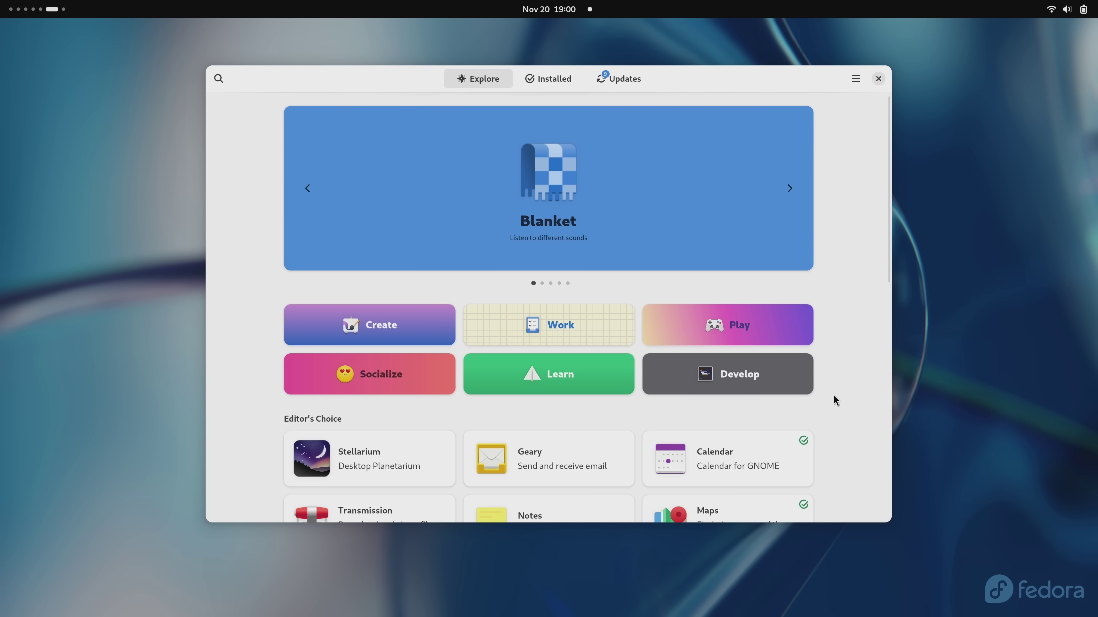
Step: Install and open the Polari IRC client, moving the Software window to the lower right
scroll(833, 397, "down", 6)
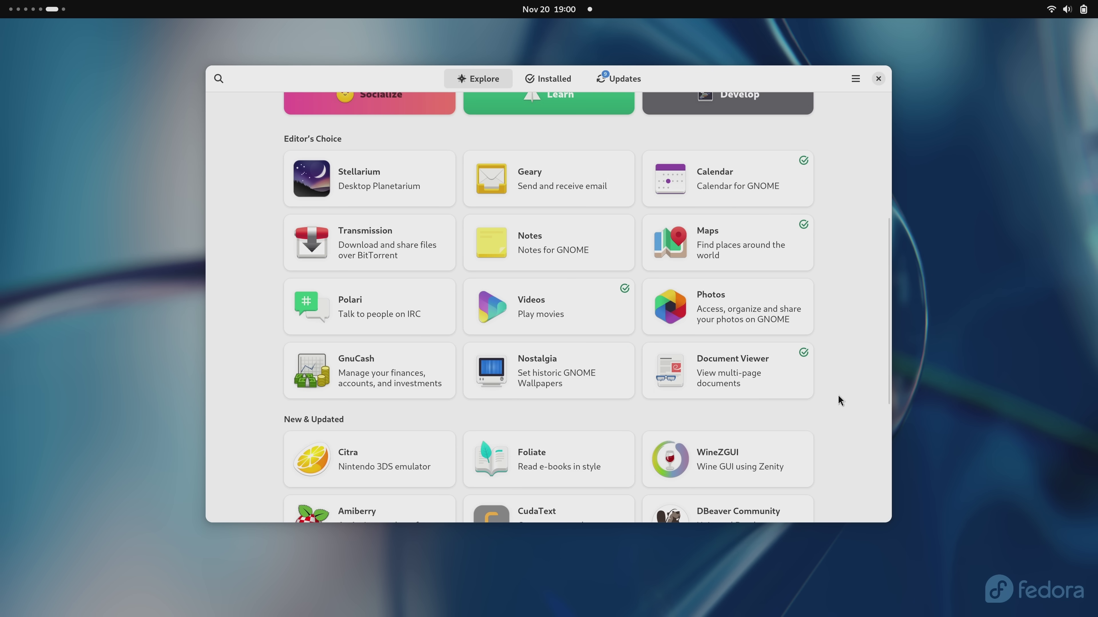
scroll(838, 395, "down", 1)
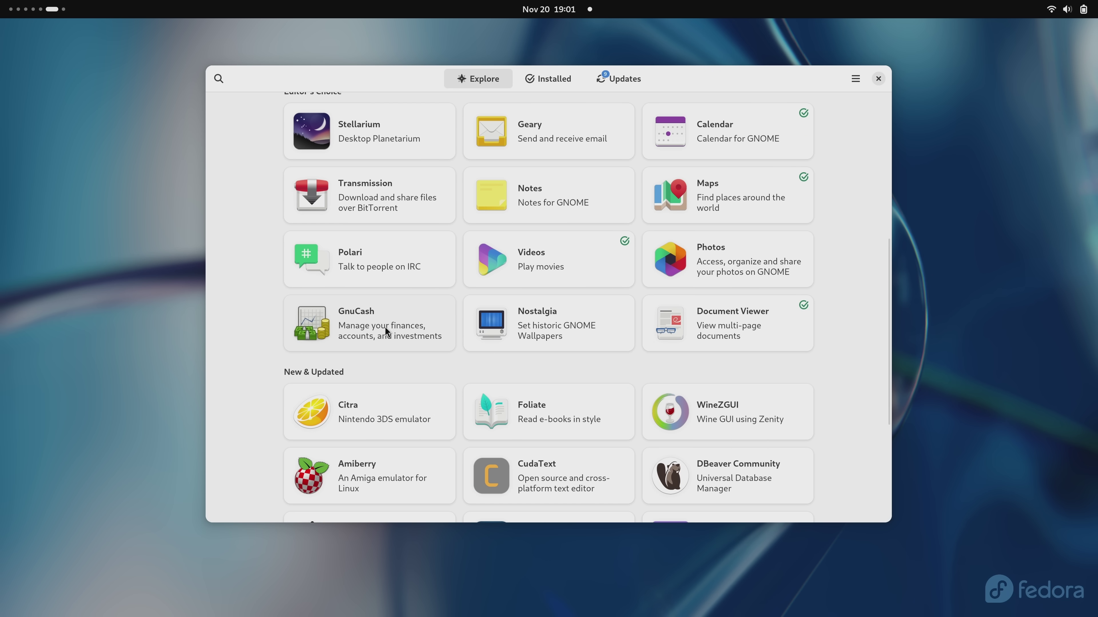
left_click(398, 275)
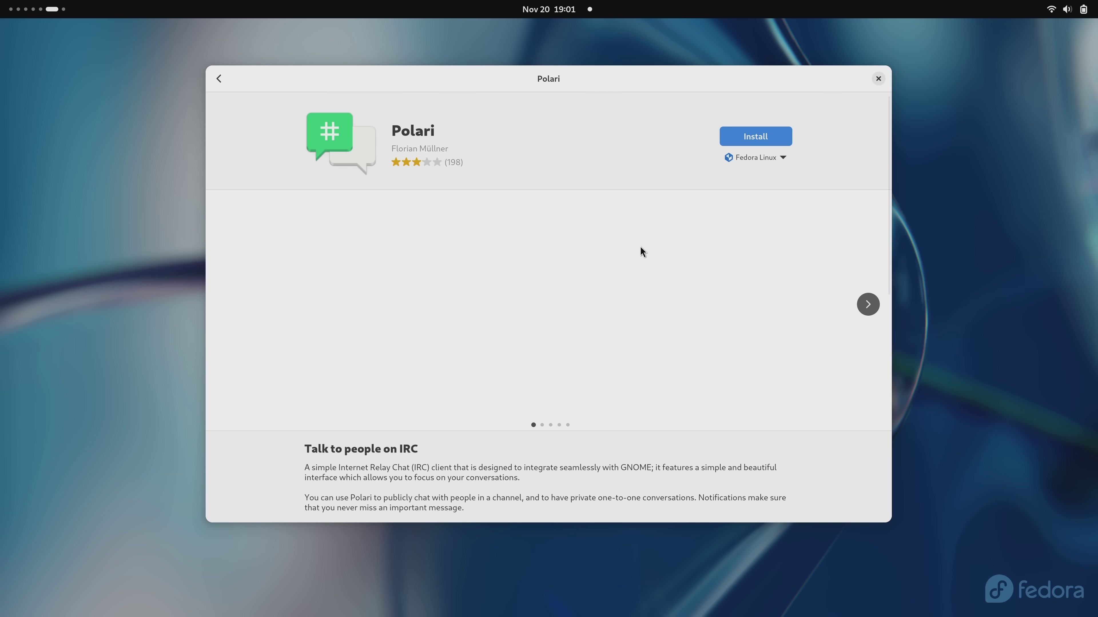
left_click(740, 139)
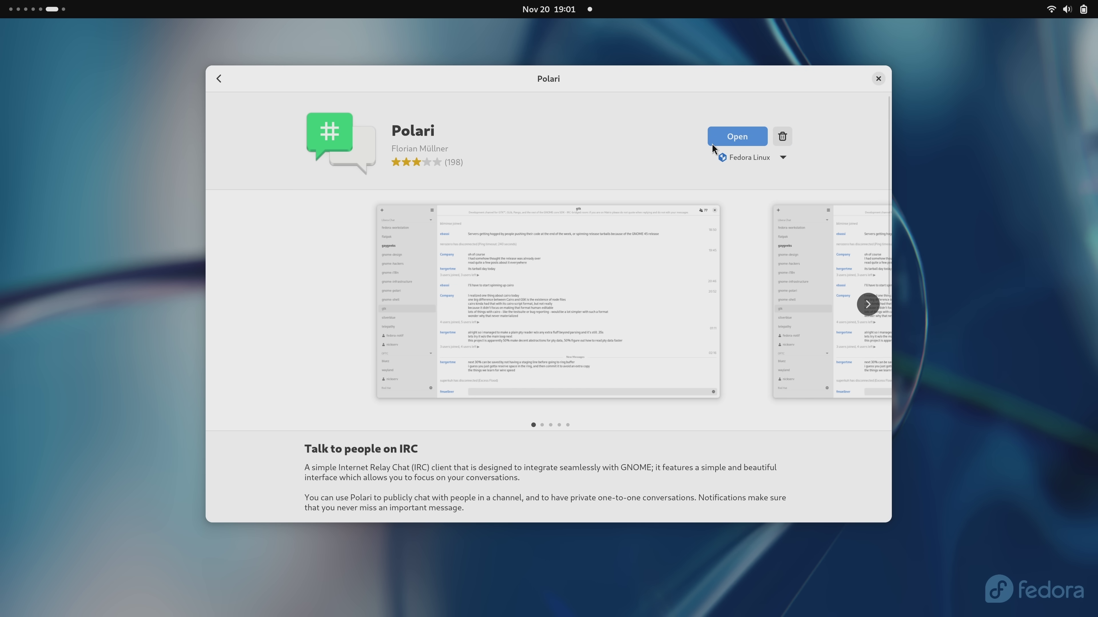
left_click(715, 139)
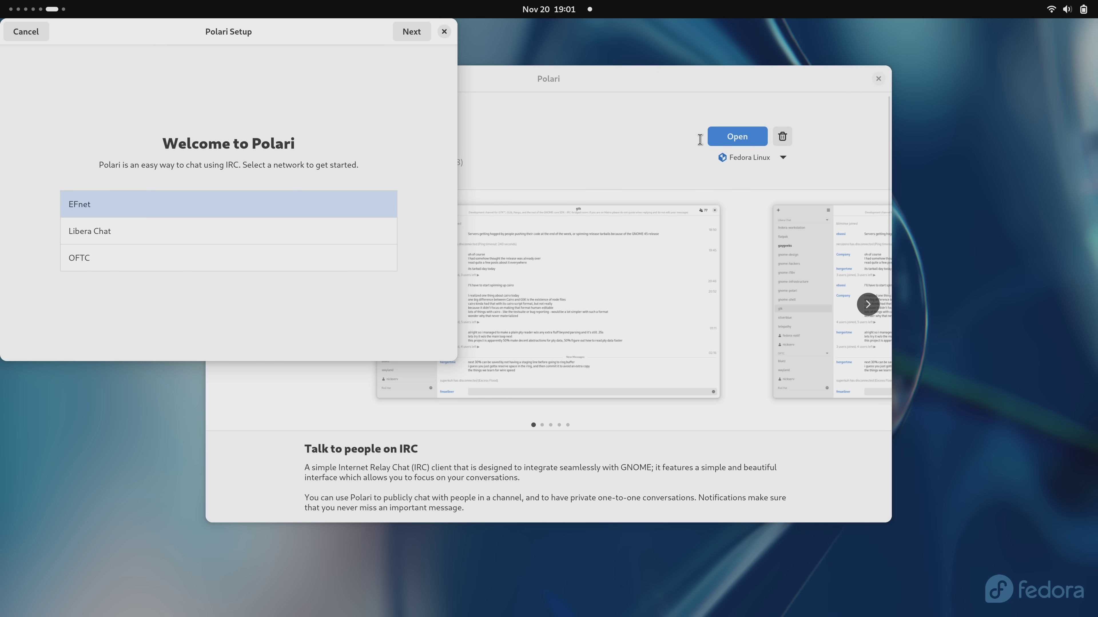
left_click_drag(738, 70, 911, 114)
Step: Go back to Explore and scroll down to the New & Updated apps
left_click(395, 127)
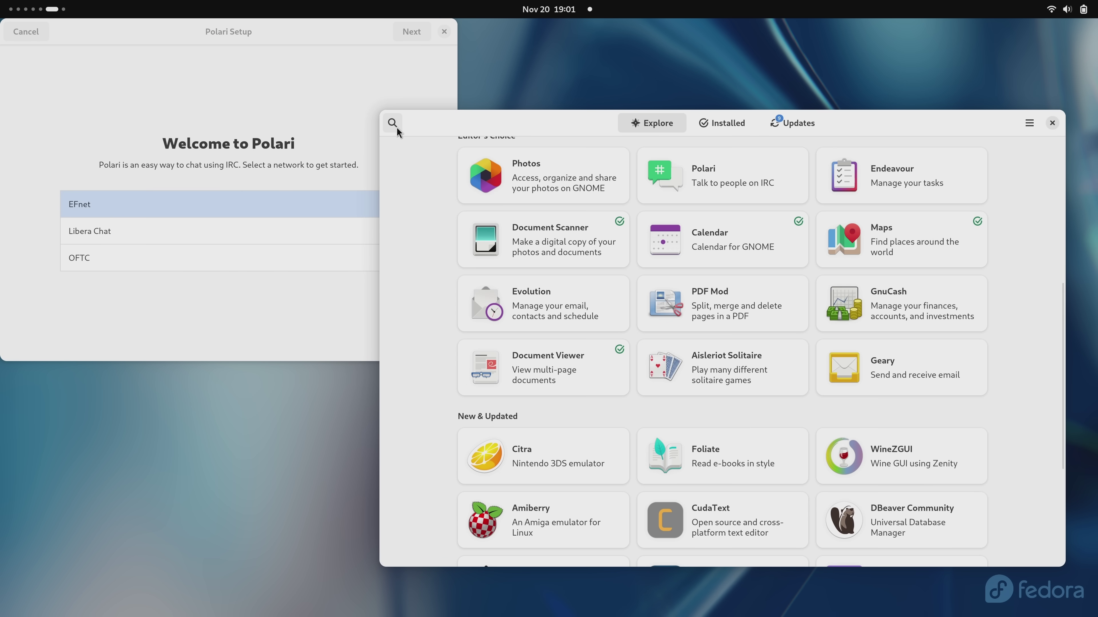
scroll(665, 405, "down", 2)
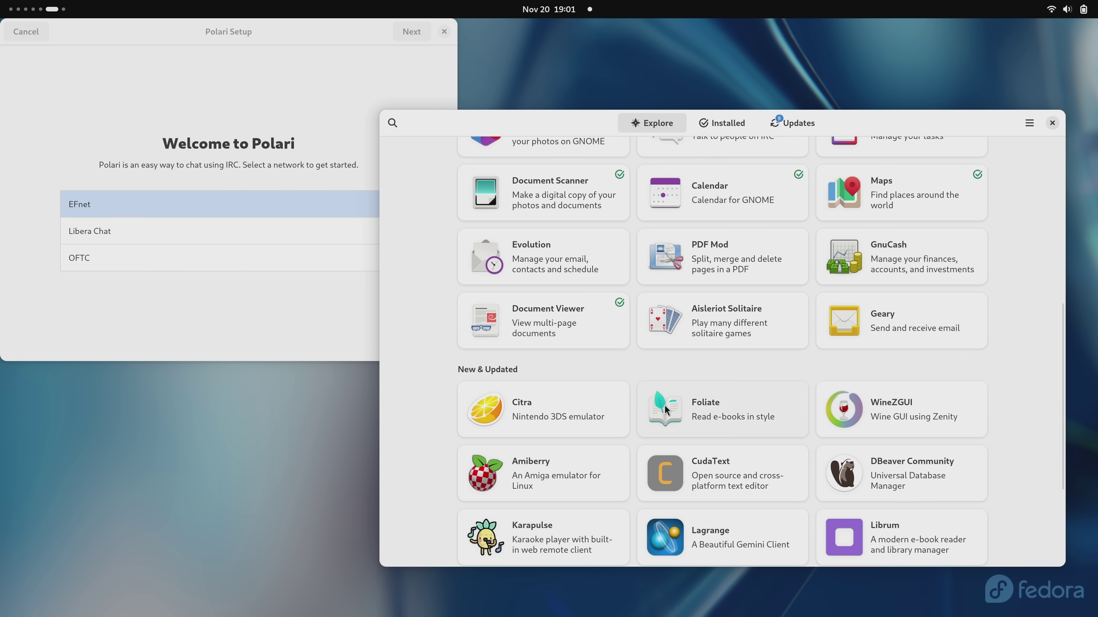
scroll(664, 405, "down", 2)
scroll(665, 409, "down", 2)
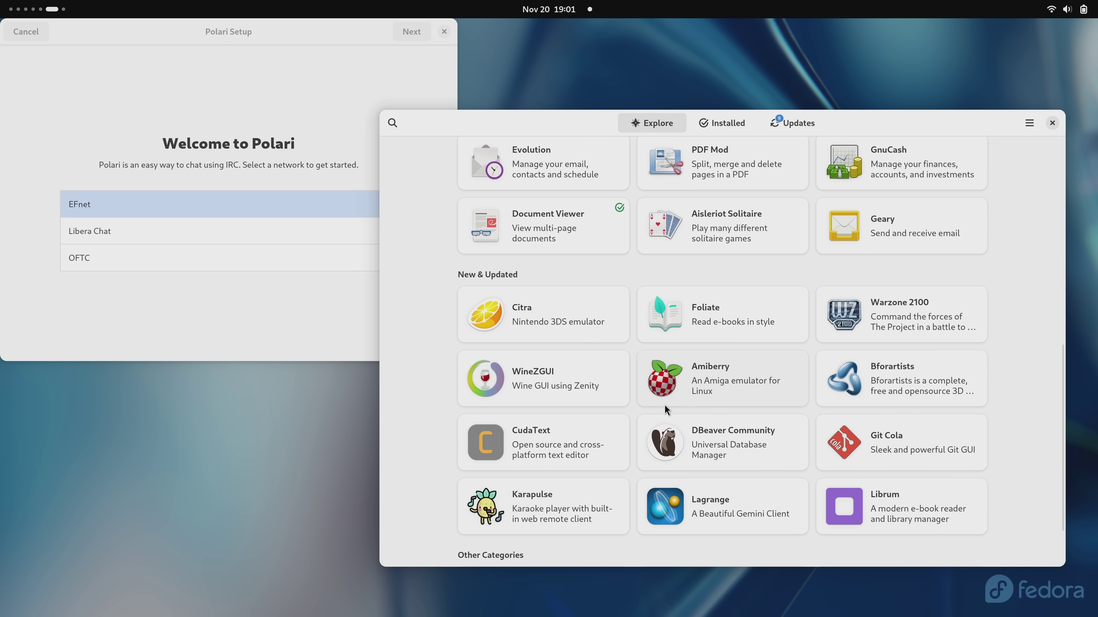
scroll(665, 409, "down", 3)
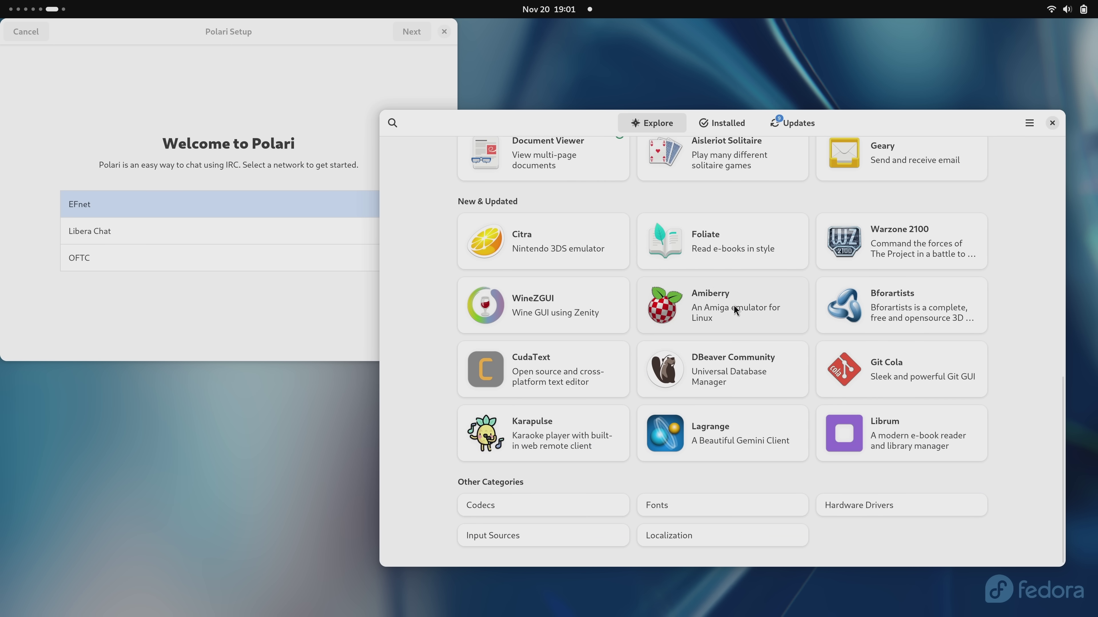
Step: Install and open Foliate, placing its empty library window at the lower right
left_click(726, 257)
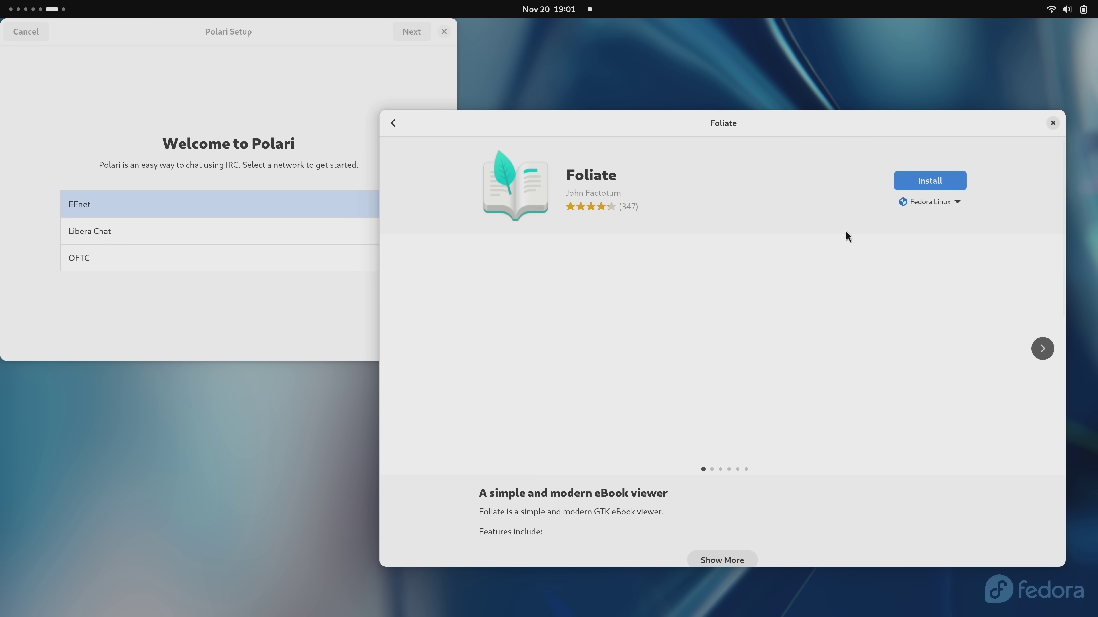
left_click(921, 182)
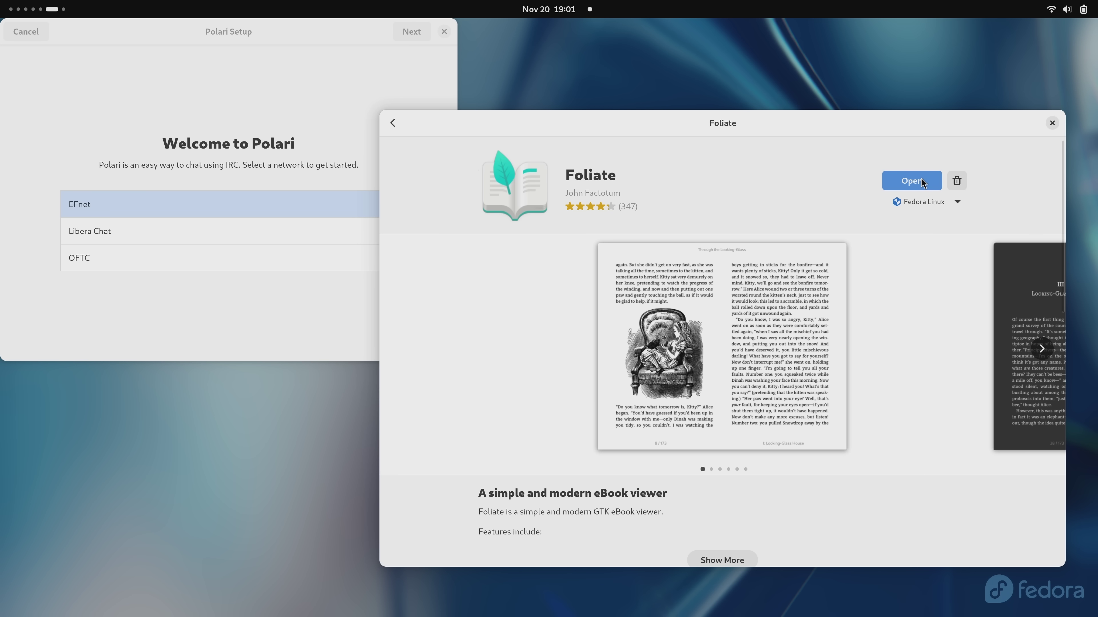
left_click(922, 182)
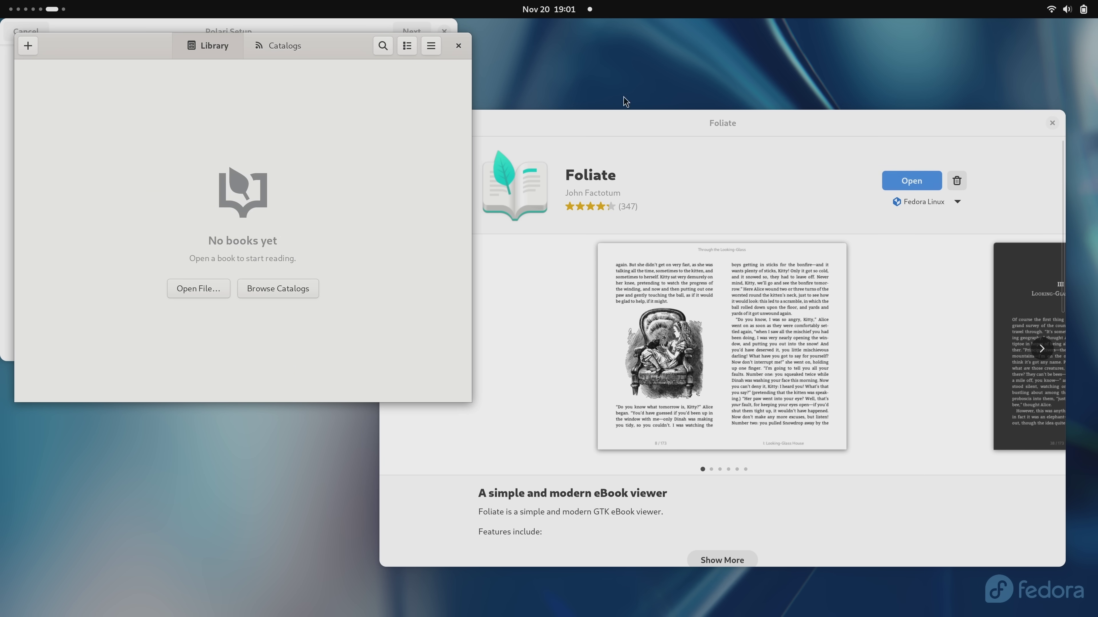
left_click_drag(351, 56, 1023, 208)
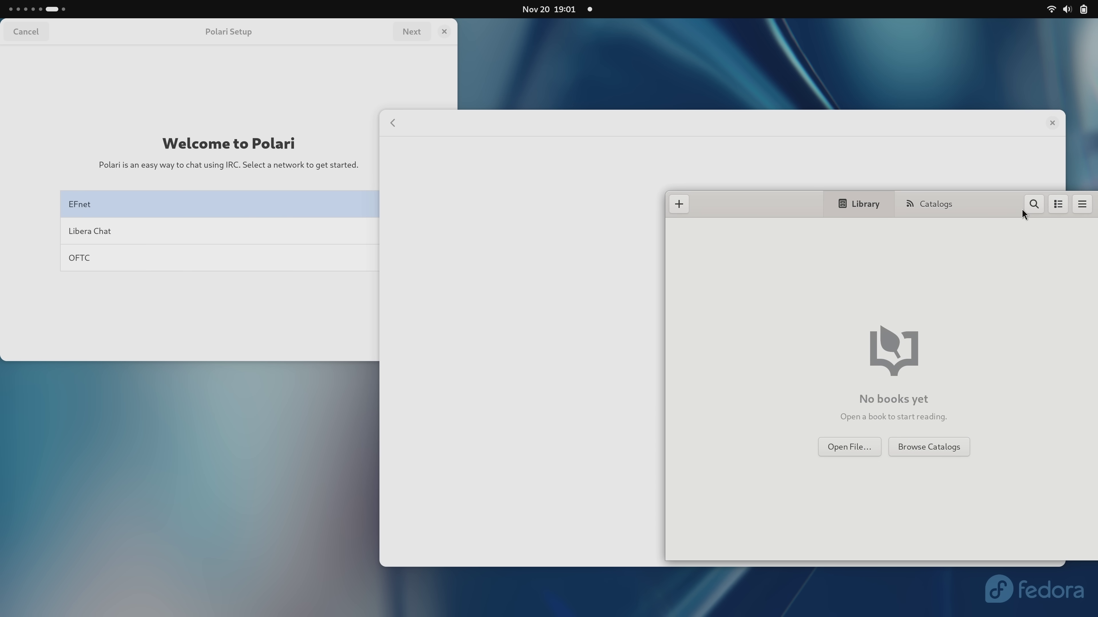
key("super")
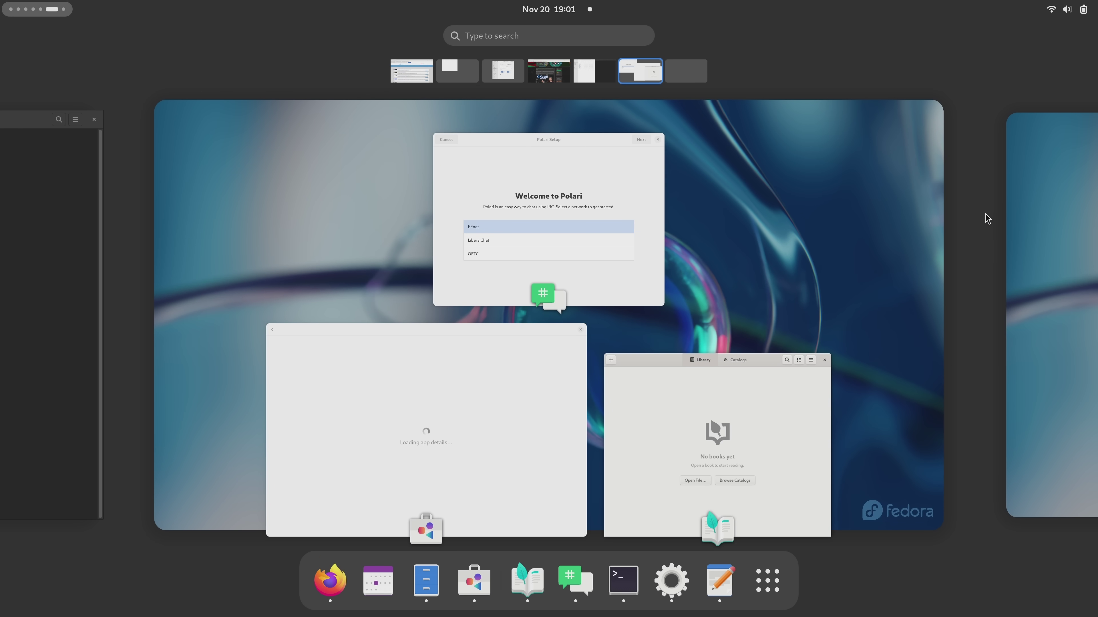
Step: Start LibreOffice Calc (Untitled 1), place its window on the right-hand workspace, then show that empty desktop
left_click(771, 599)
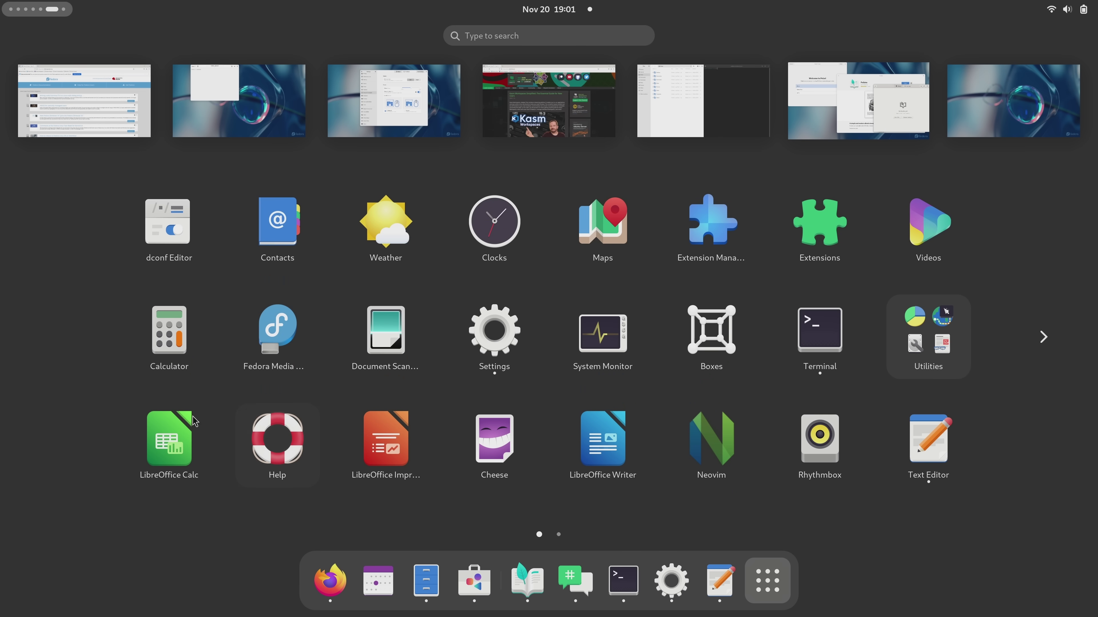
left_click(156, 423)
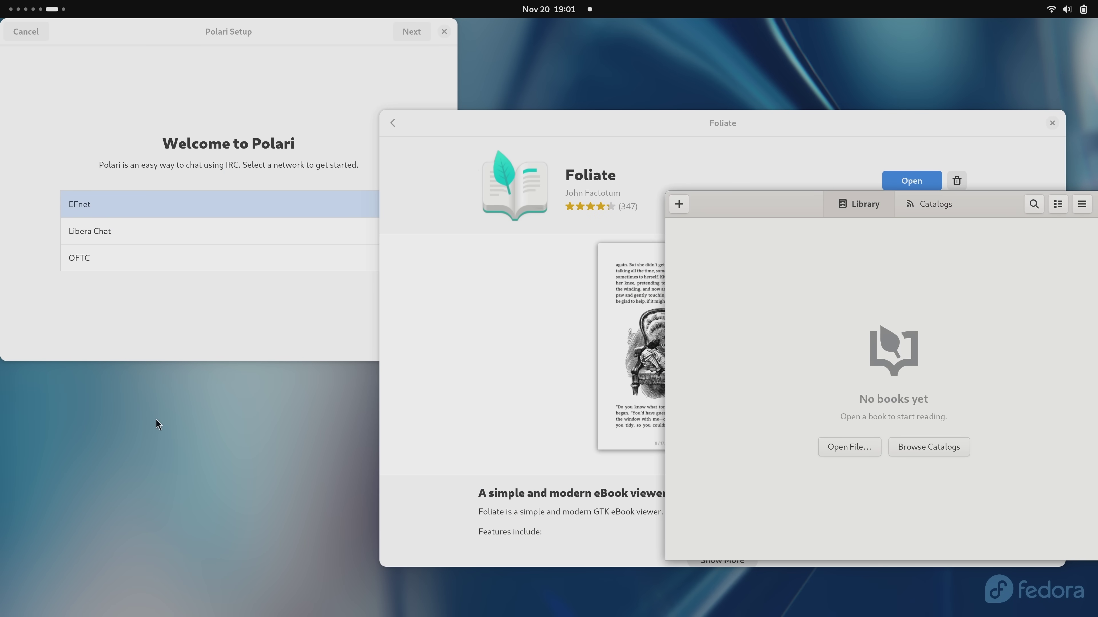
key("super")
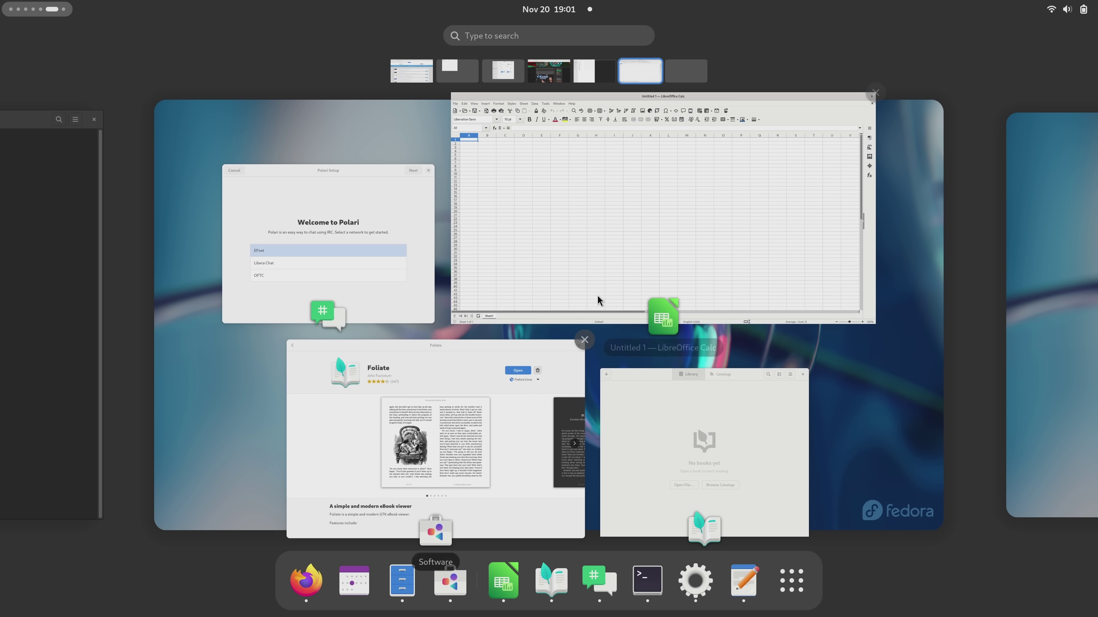
left_click_drag(612, 252, 1051, 236)
left_click(1051, 236)
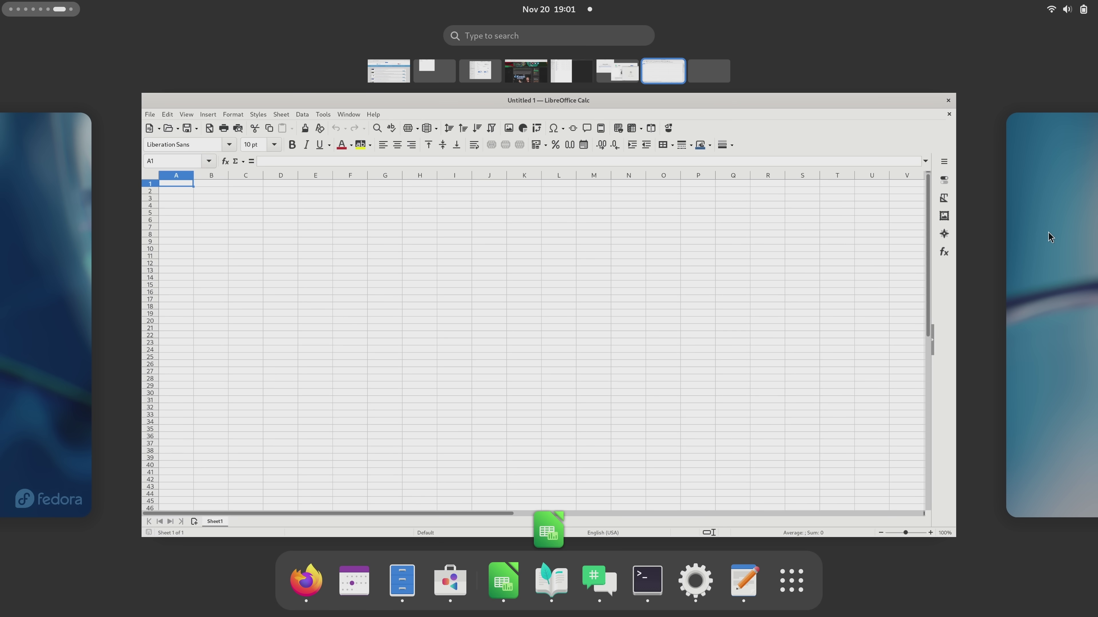
key("super")
key("super")
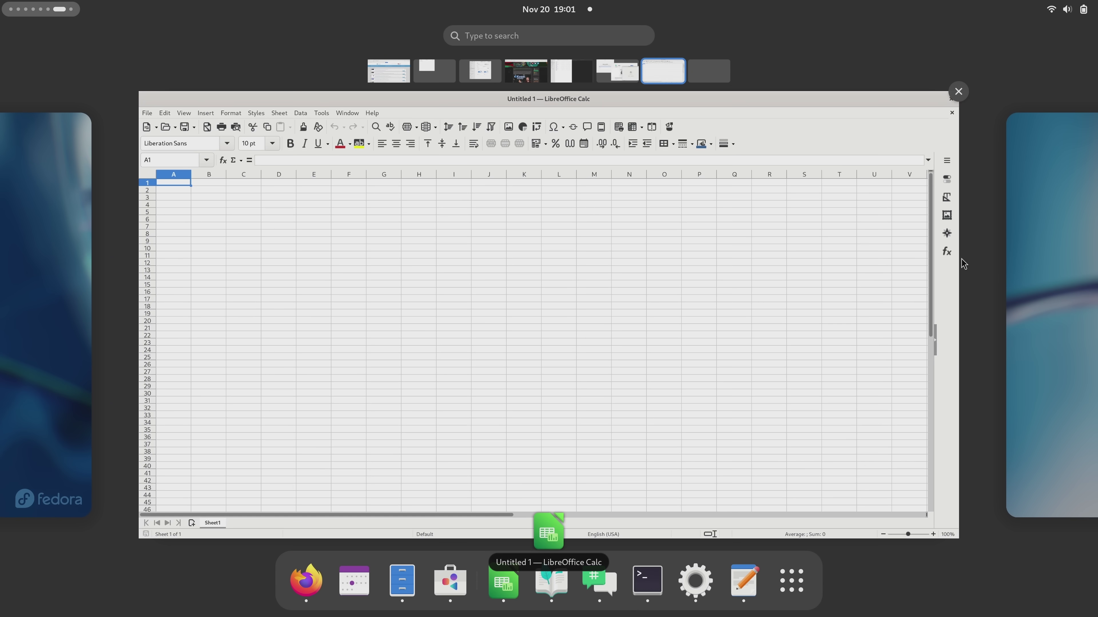
left_click(1049, 259)
left_click(719, 282)
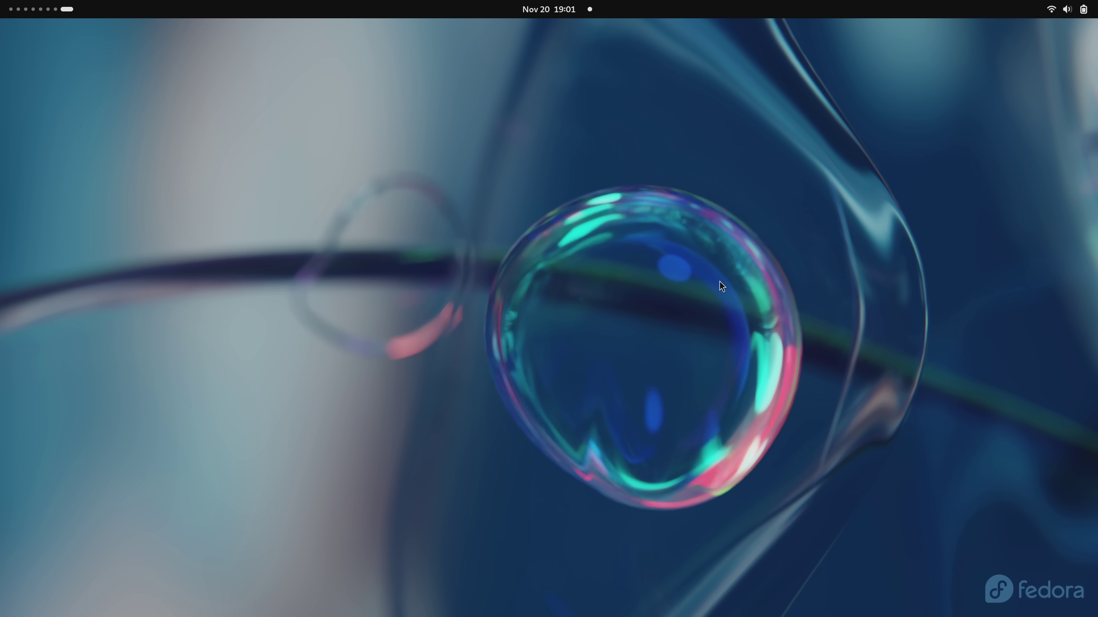